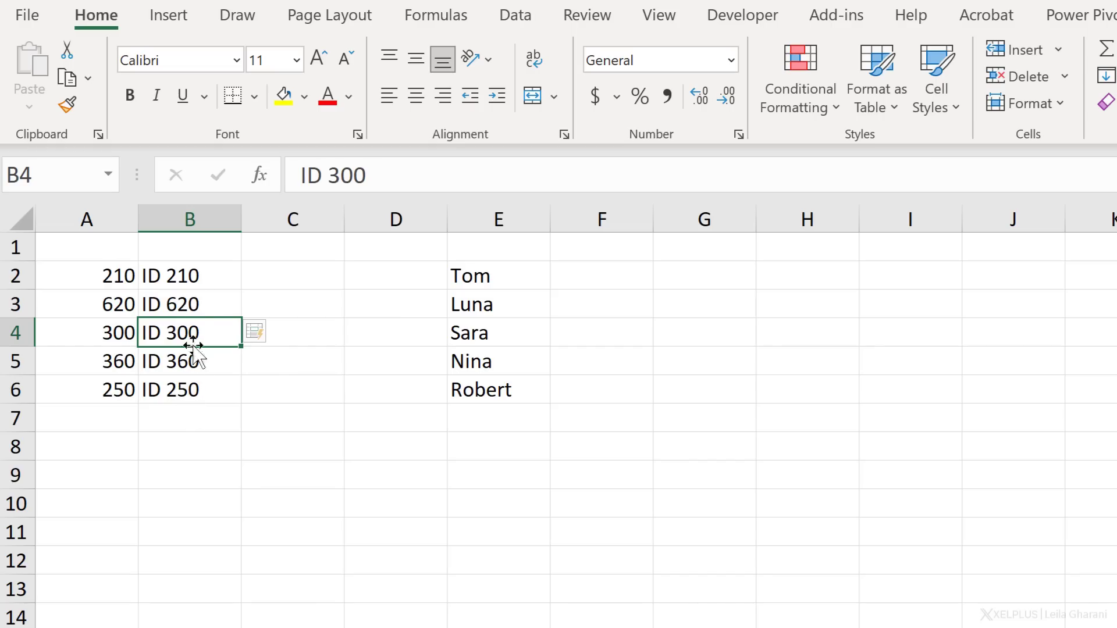
- Clear the ID entries in B3:B6 and regenerate them with Flash Fill from the example in B2
{"action": "left_click_drag", "start_coordinate": [200, 304], "coordinate": [199, 391]}
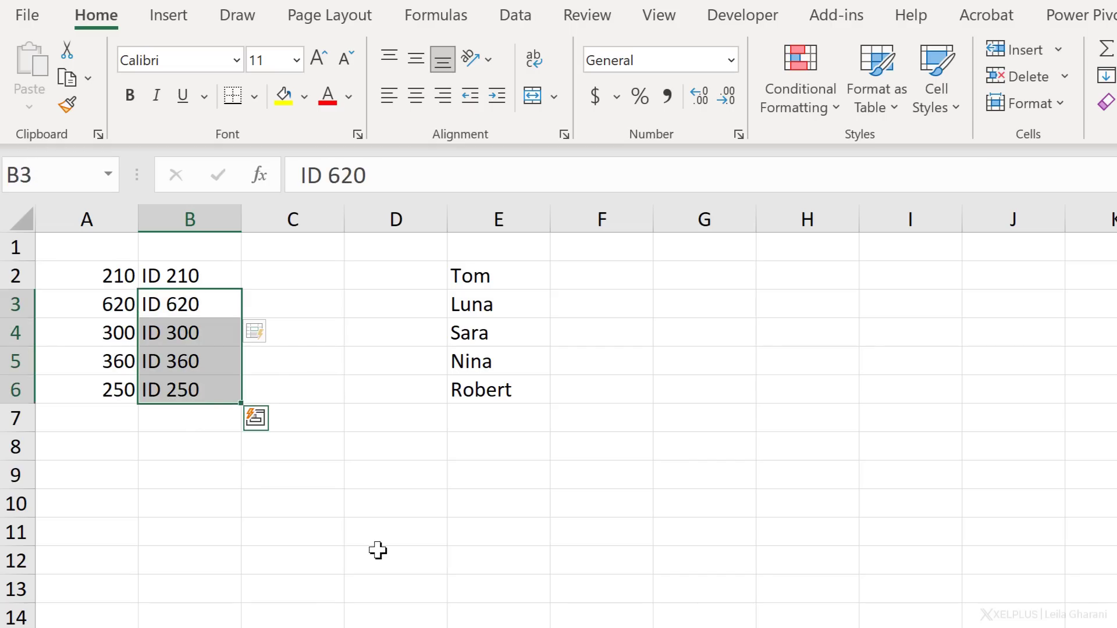
{"action": "key", "text": "Delete"}
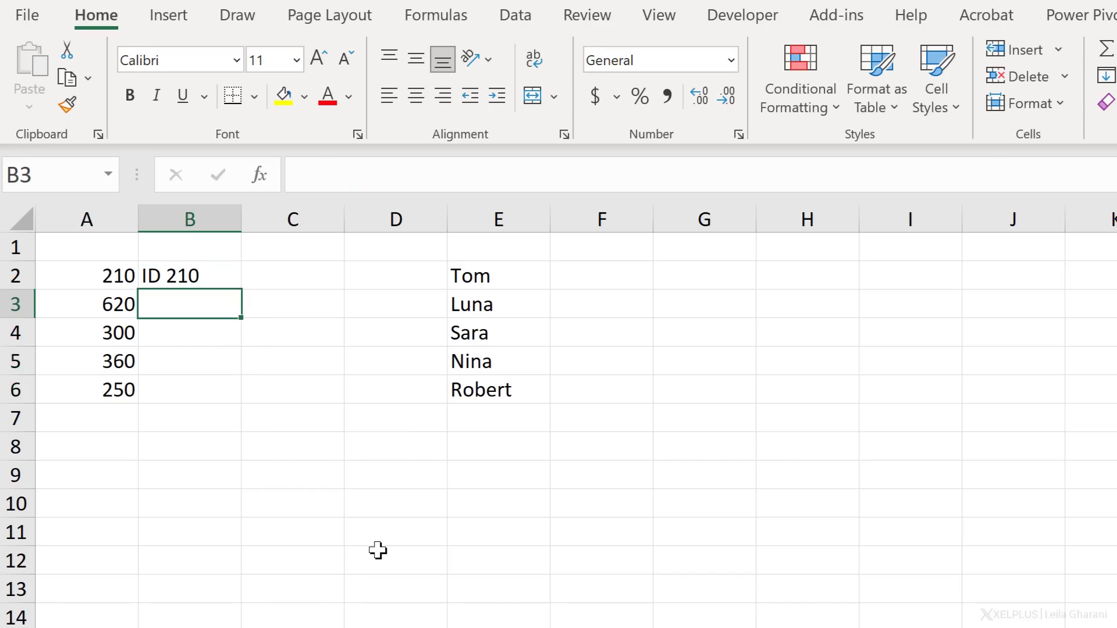
{"action": "key", "text": "ctrl+e"}
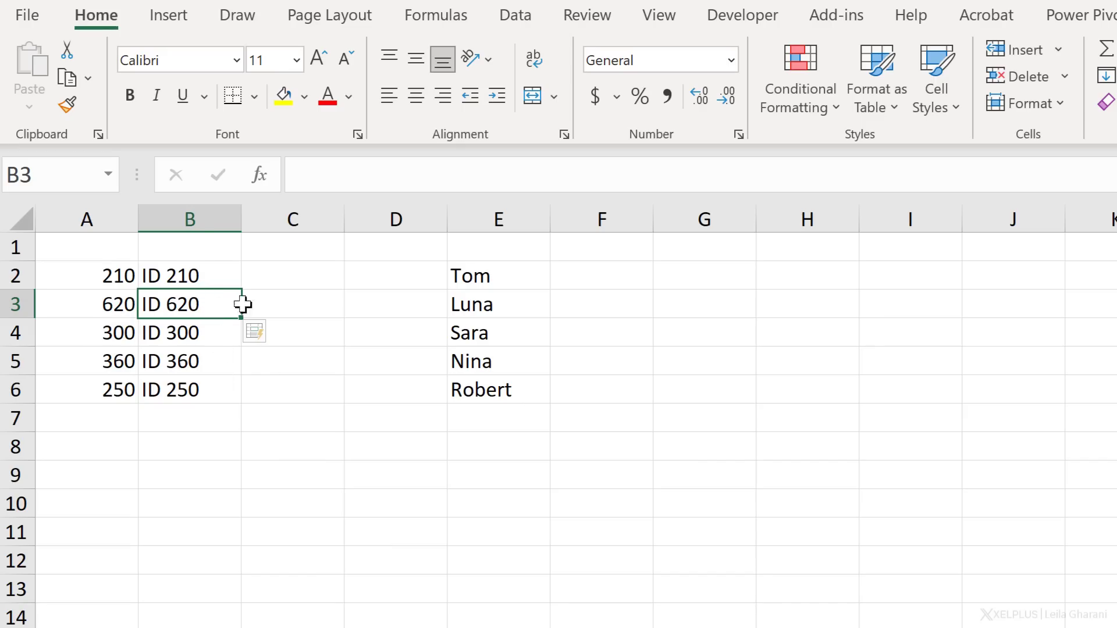
- Enter the first name prefixed with "ID-" in F2, start the same pattern in F3, and accept the Flash Fill suggestion through F6
{"action": "left_click", "coordinate": [563, 285]}
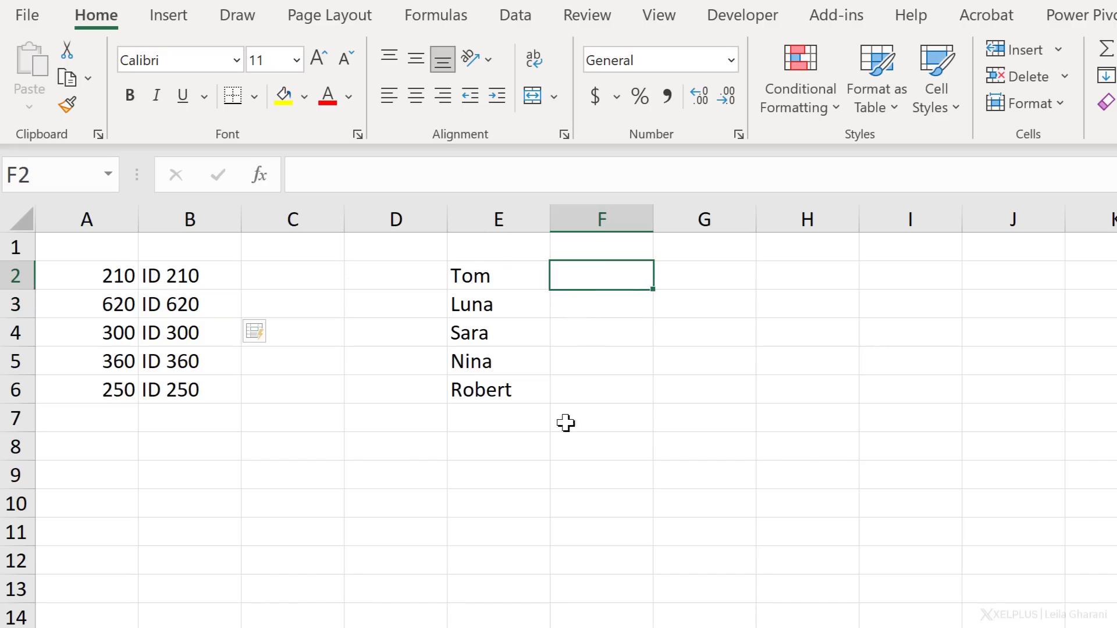
{"action": "type", "text": "IF"}
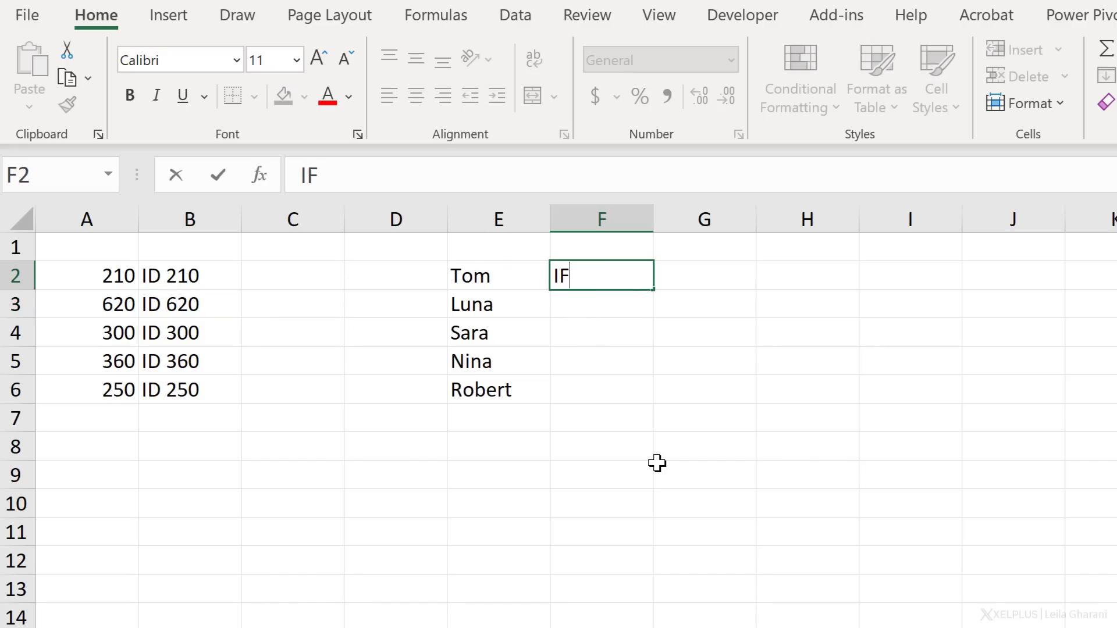
{"action": "key", "text": "BackSpace"}
{"action": "type", "text": "D-Tom"}
{"action": "key", "text": "Return"}
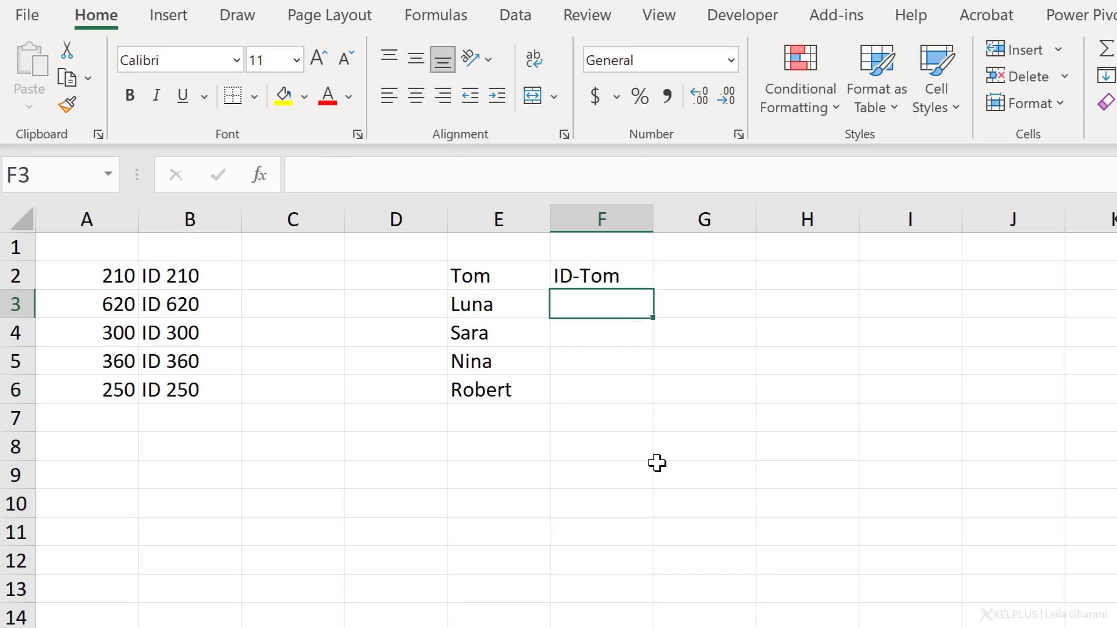
{"action": "type", "text": "ID-Luna"}
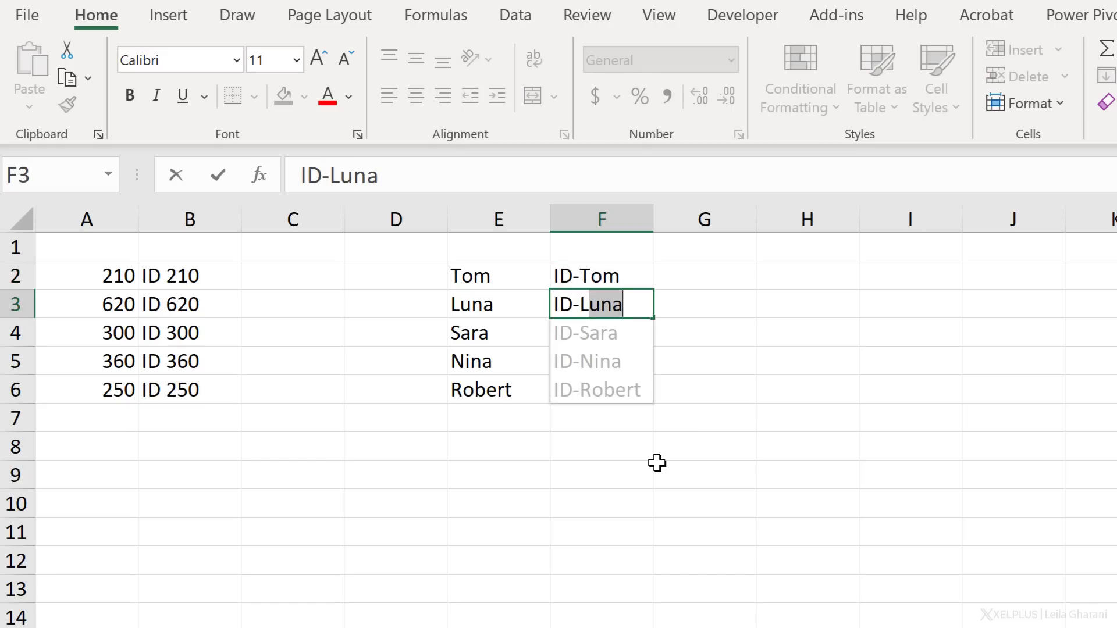
{"action": "key", "text": "Return"}
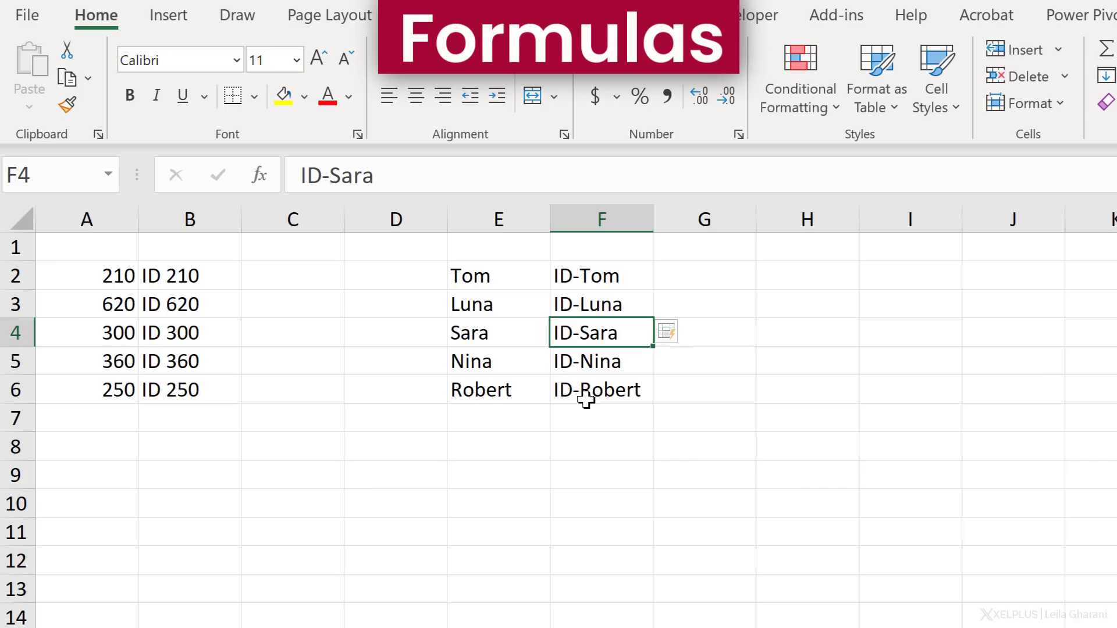
{"action": "left_click", "coordinate": [295, 288]}
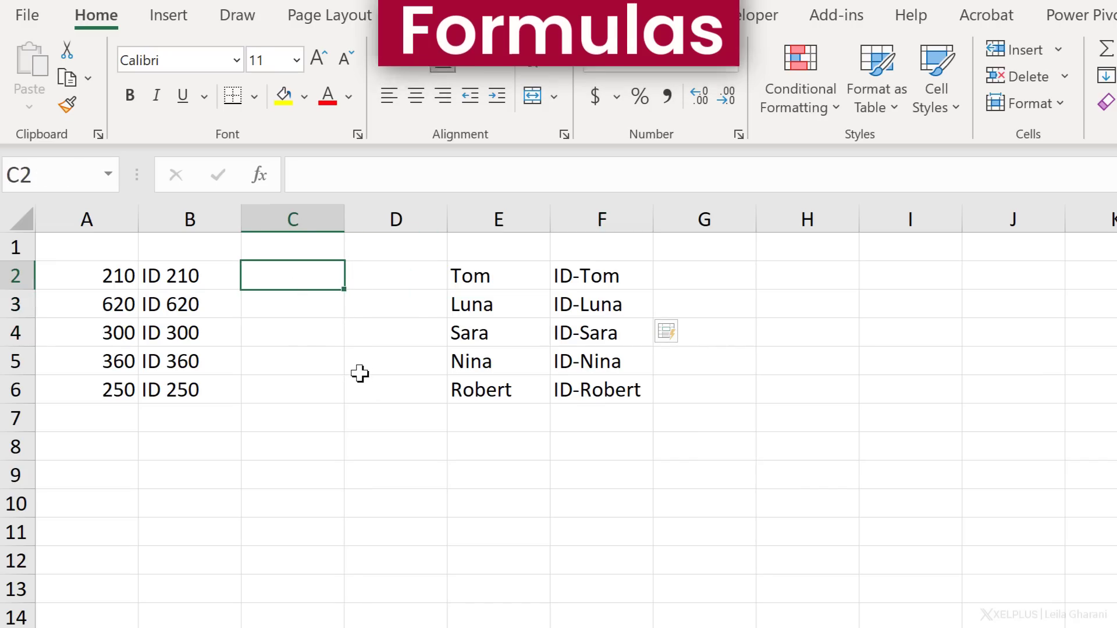
{"action": "left_click", "coordinate": [488, 396]}
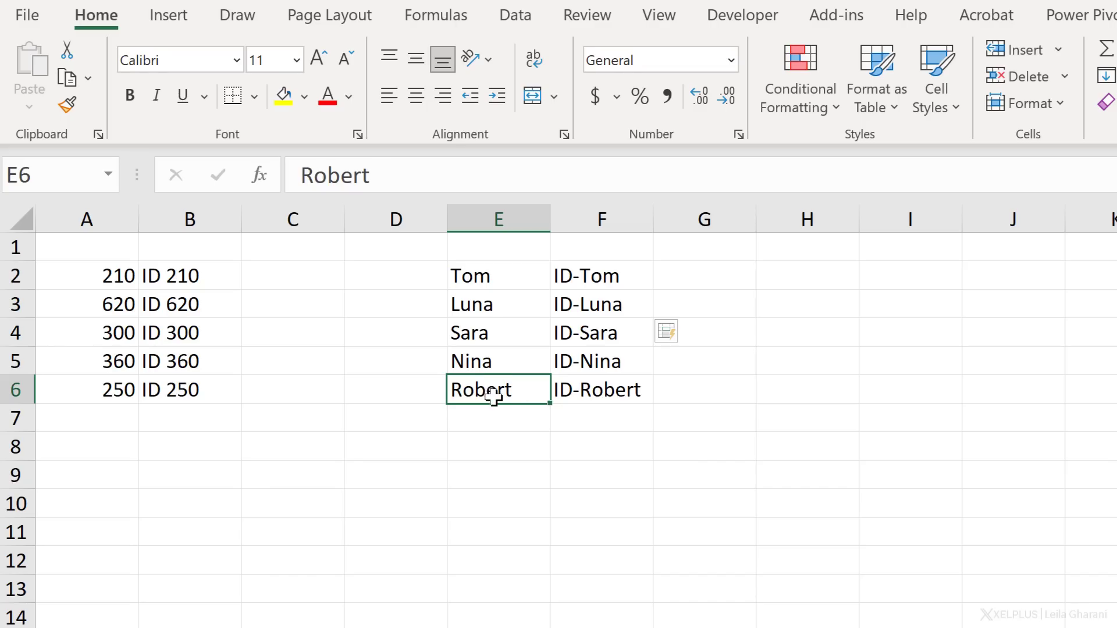
{"action": "left_click", "coordinate": [604, 390]}
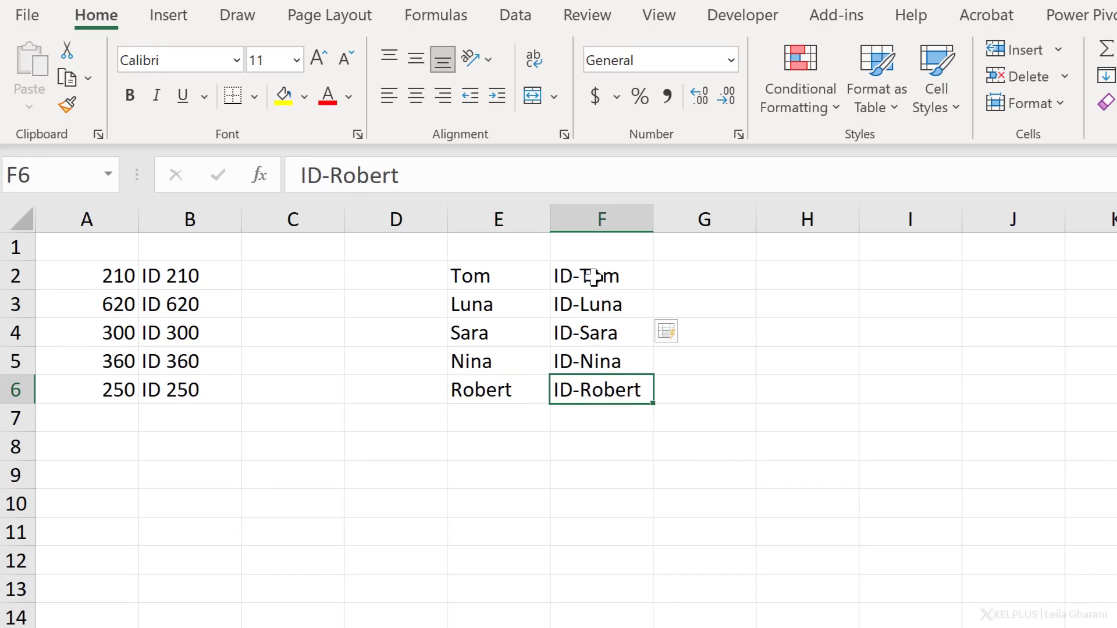
- Enter the formula ="ID "&A2 in C2 and fill it down to C6
{"action": "left_click", "coordinate": [306, 280]}
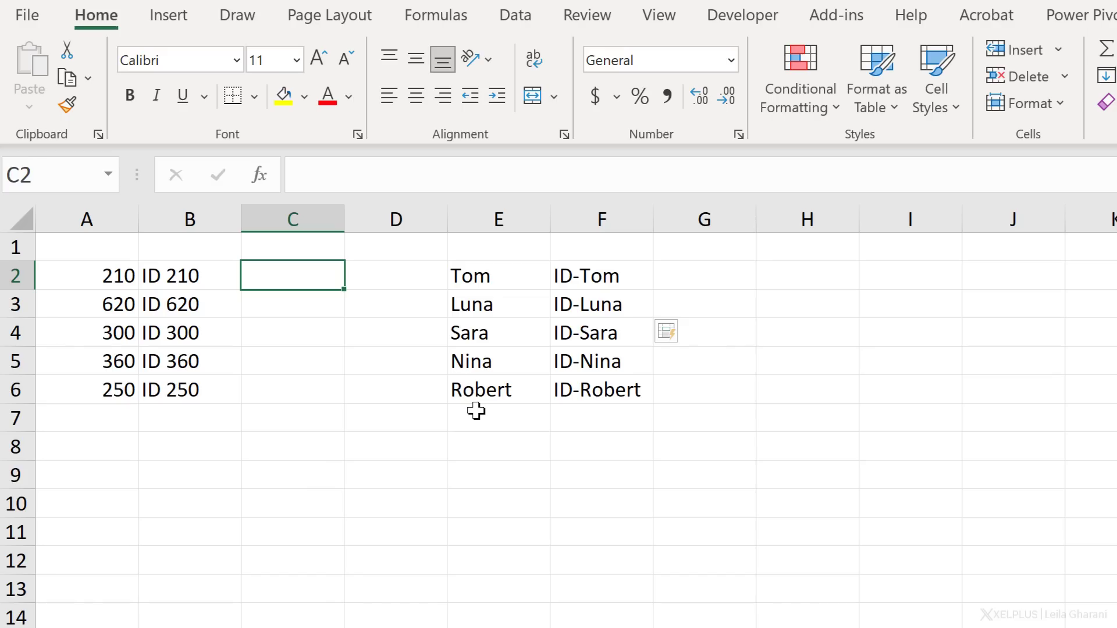
{"action": "type", "text": "="}
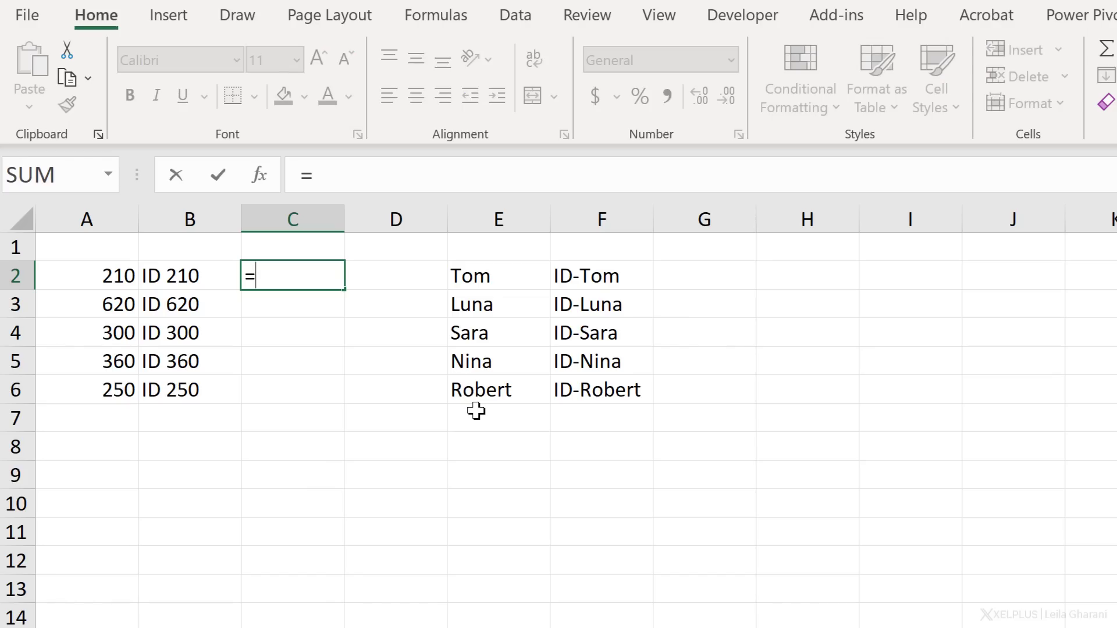
{"action": "type", "text": "\"ID "}
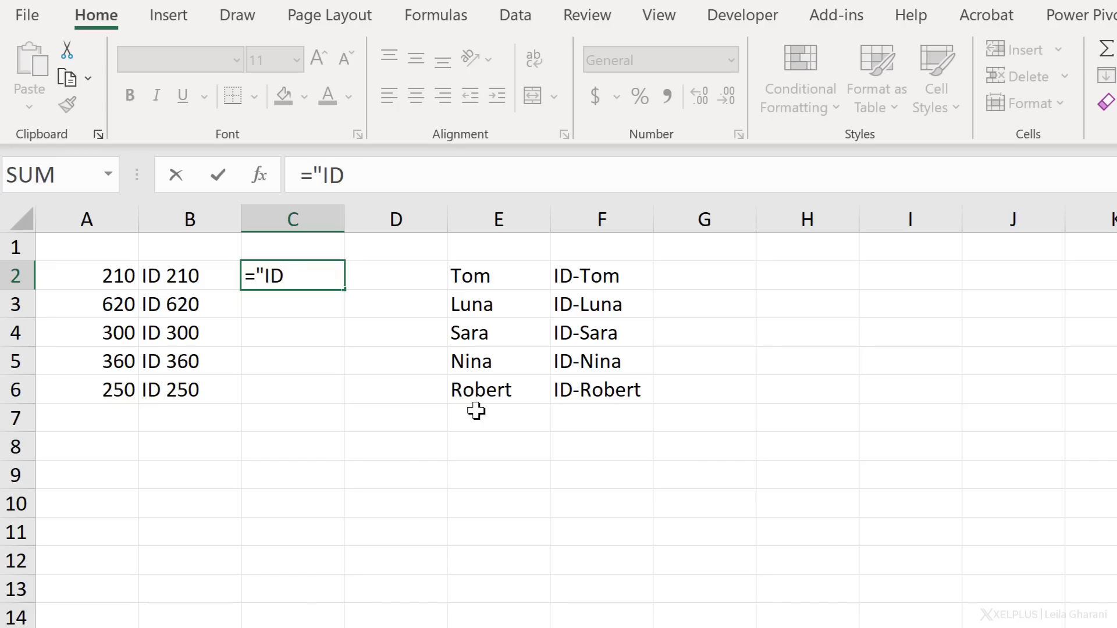
{"action": "type", "text": "\"&"}
{"action": "left_click", "coordinate": [110, 277]}
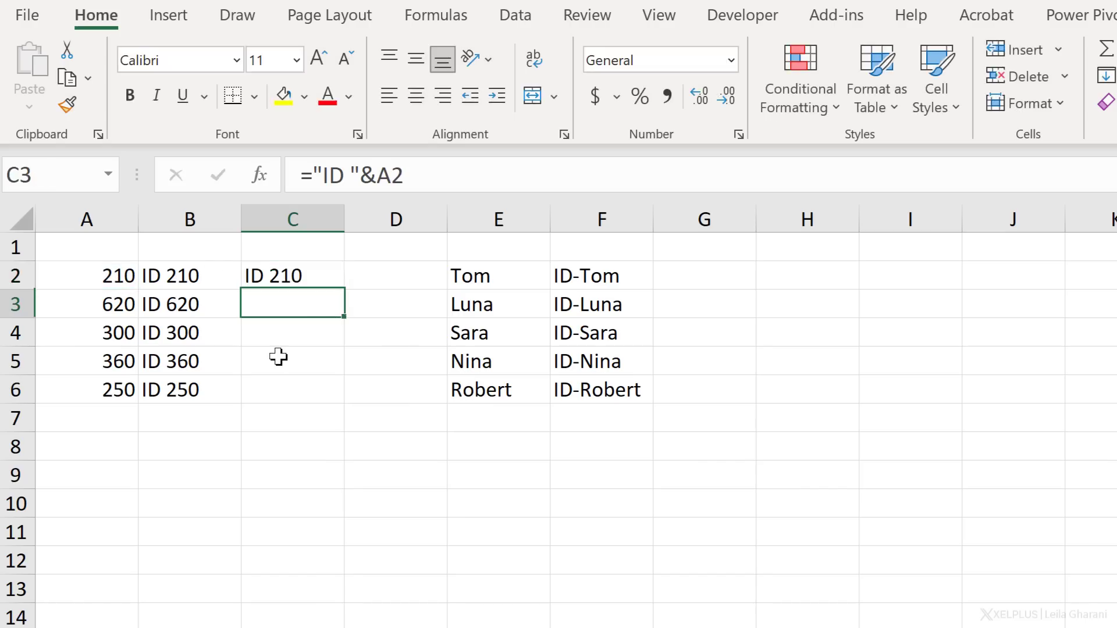
{"action": "key", "text": "Return"}
{"action": "key", "text": "Up"}
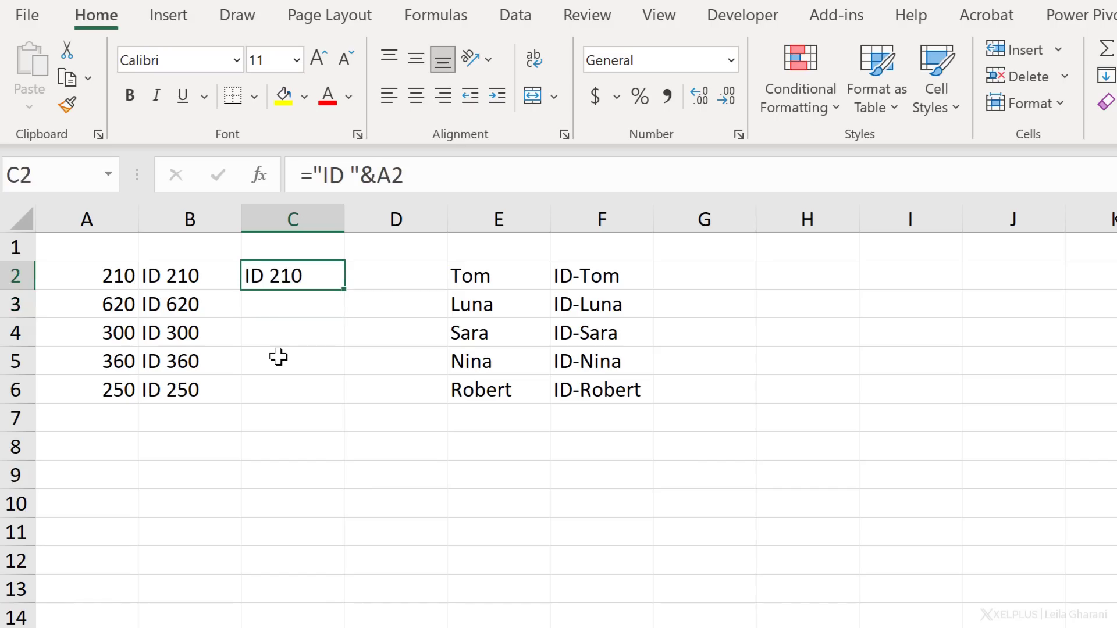
{"action": "double_click", "coordinate": [341, 294]}
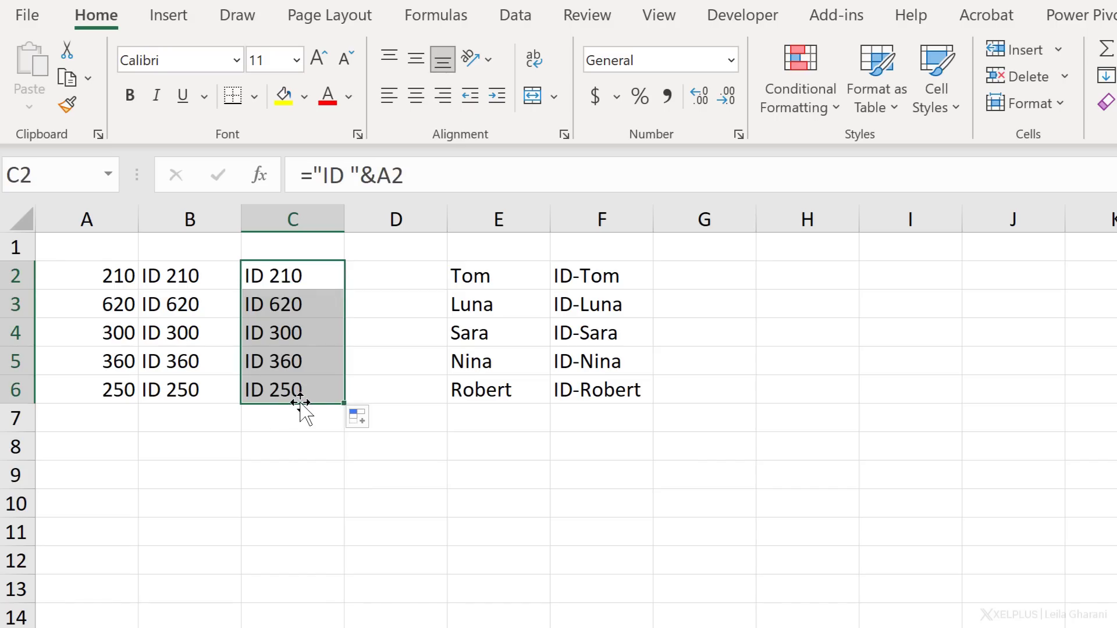
- Copy the C2 formula into G2 so it reads ="ID "&E2, and fill it down to G6
{"action": "left_click", "coordinate": [719, 284]}
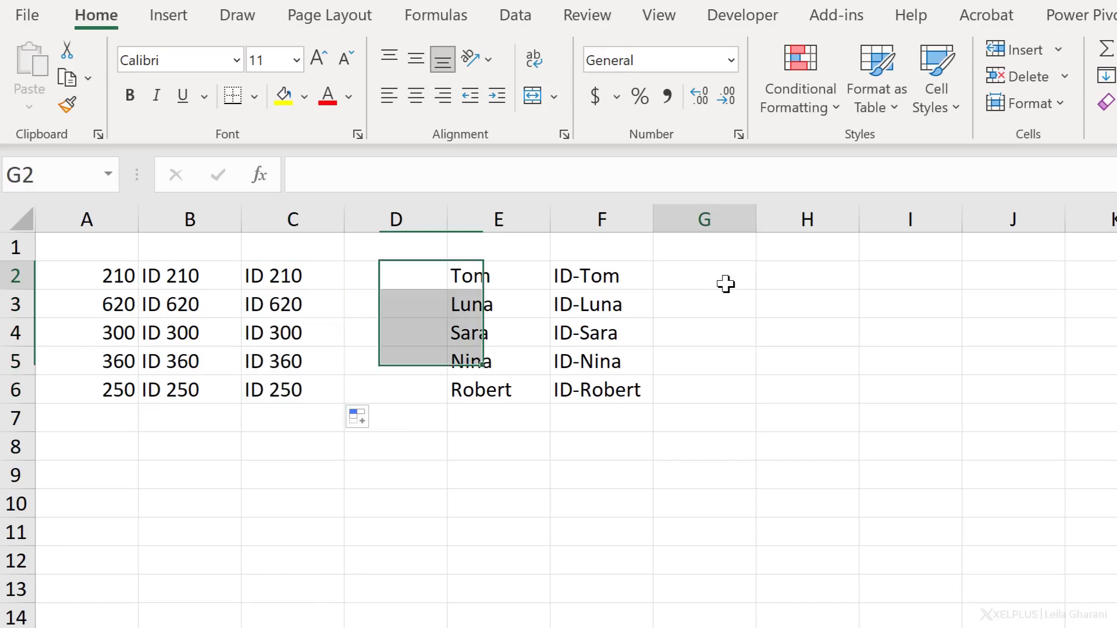
{"action": "left_click", "coordinate": [309, 281]}
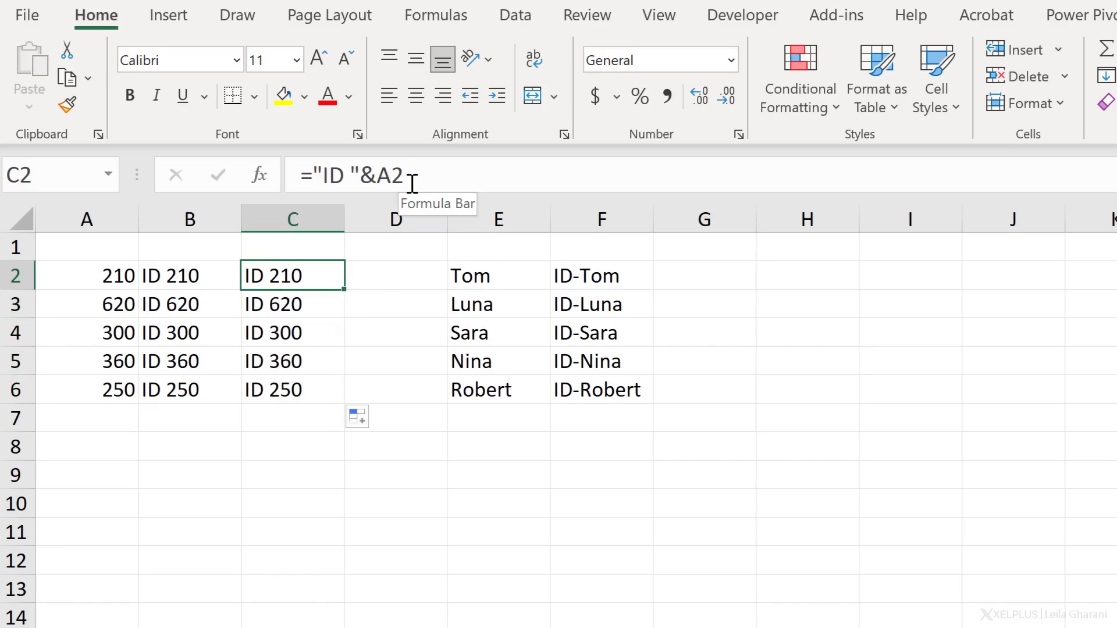
{"action": "key", "text": "ctrl+c"}
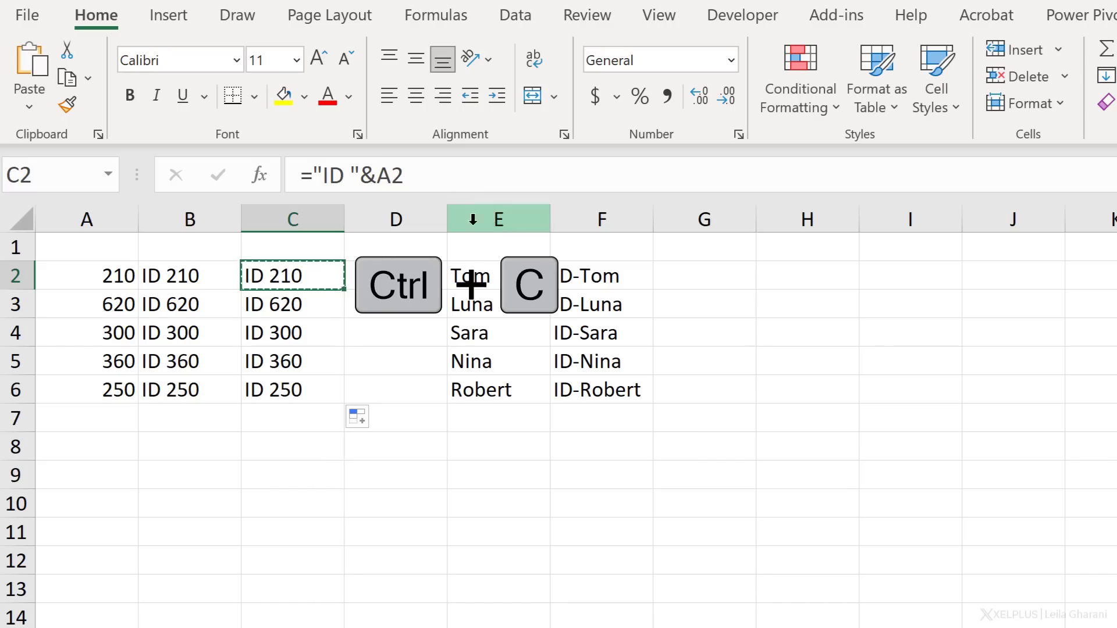
{"action": "left_click", "coordinate": [676, 277]}
{"action": "key", "text": "ctrl+v"}
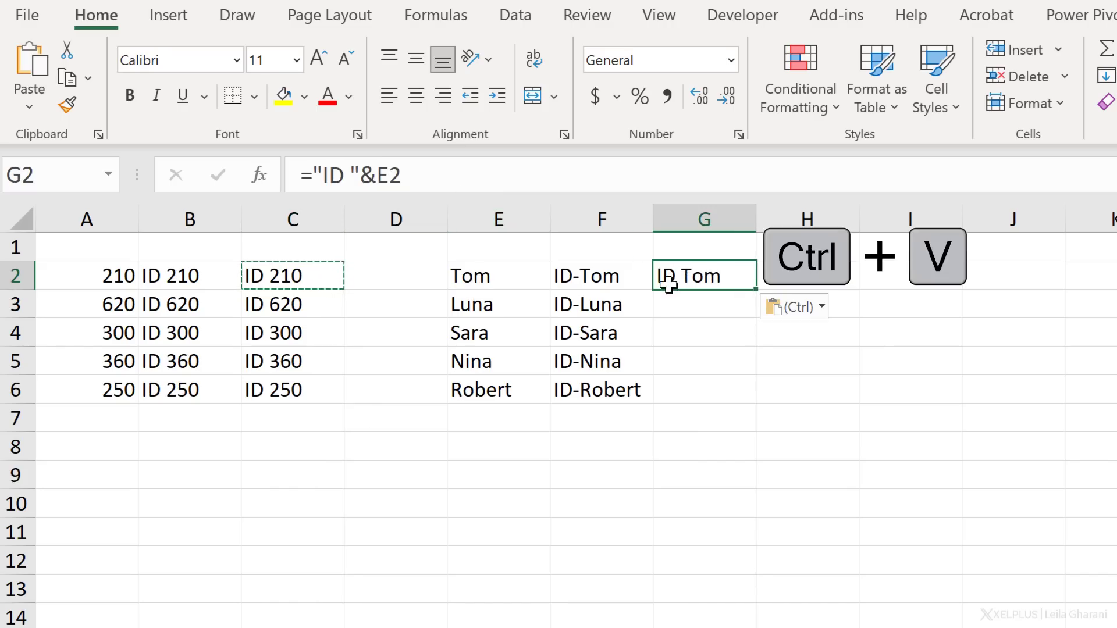
{"action": "left_click", "coordinate": [491, 175]}
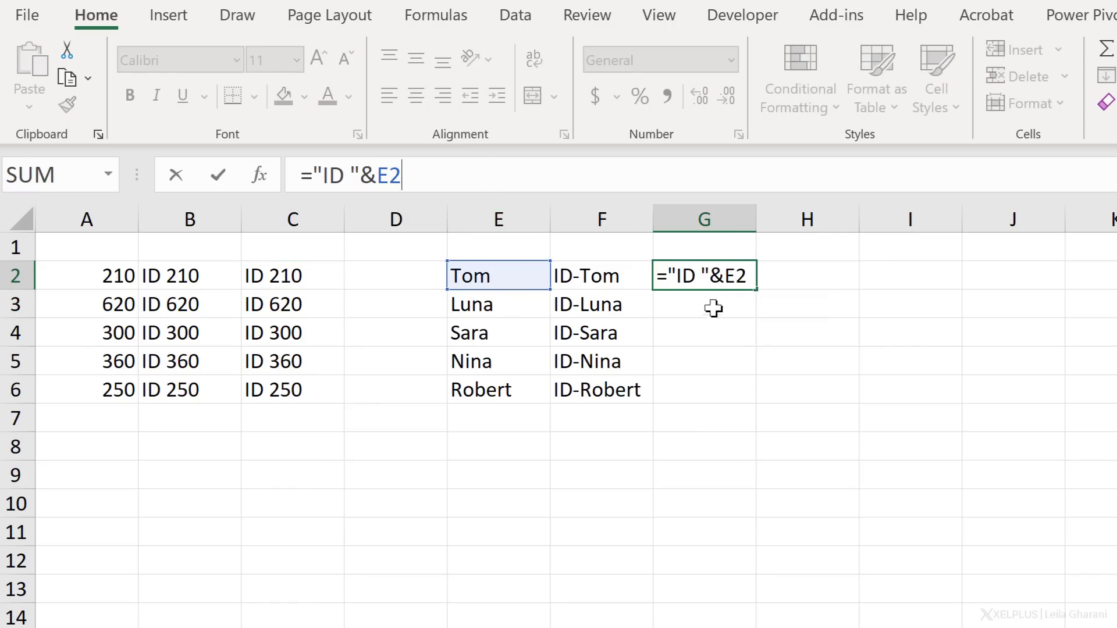
{"action": "key", "text": "Return"}
{"action": "key", "text": "Up"}
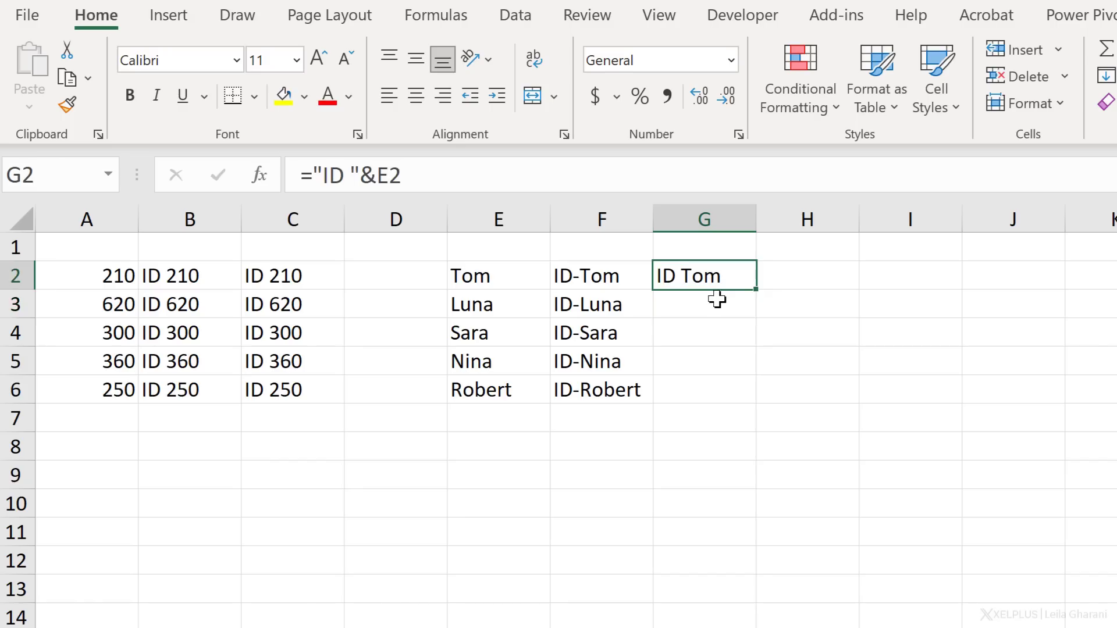
{"action": "double_click", "coordinate": [757, 285]}
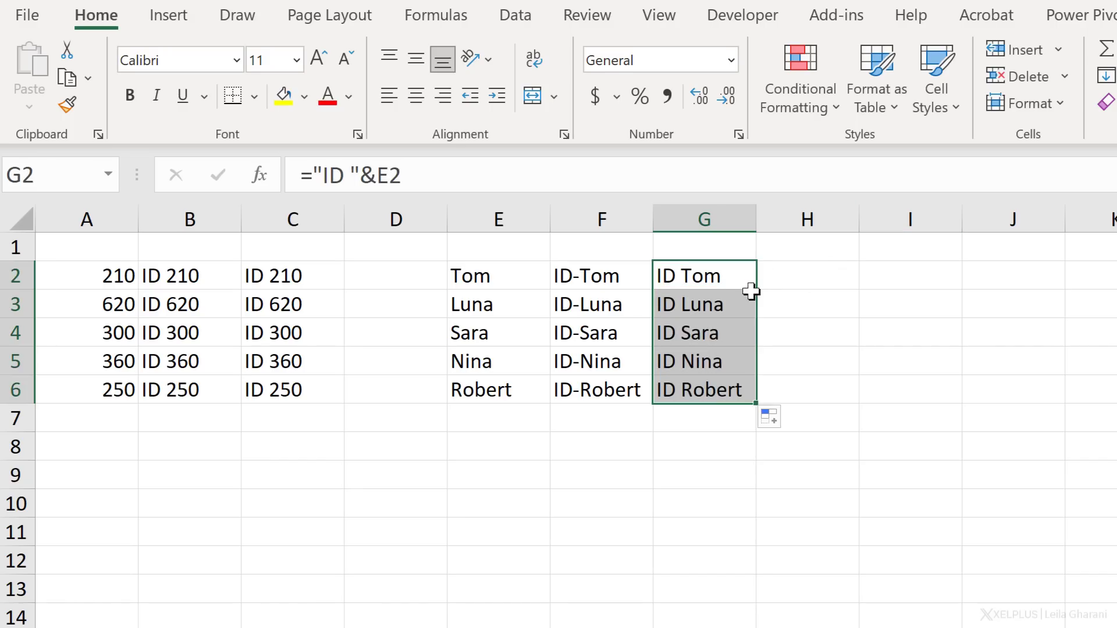
- Append & " Sales" to the formula in G2 and fill the extended formula down to G6
{"action": "left_click", "coordinate": [731, 286]}
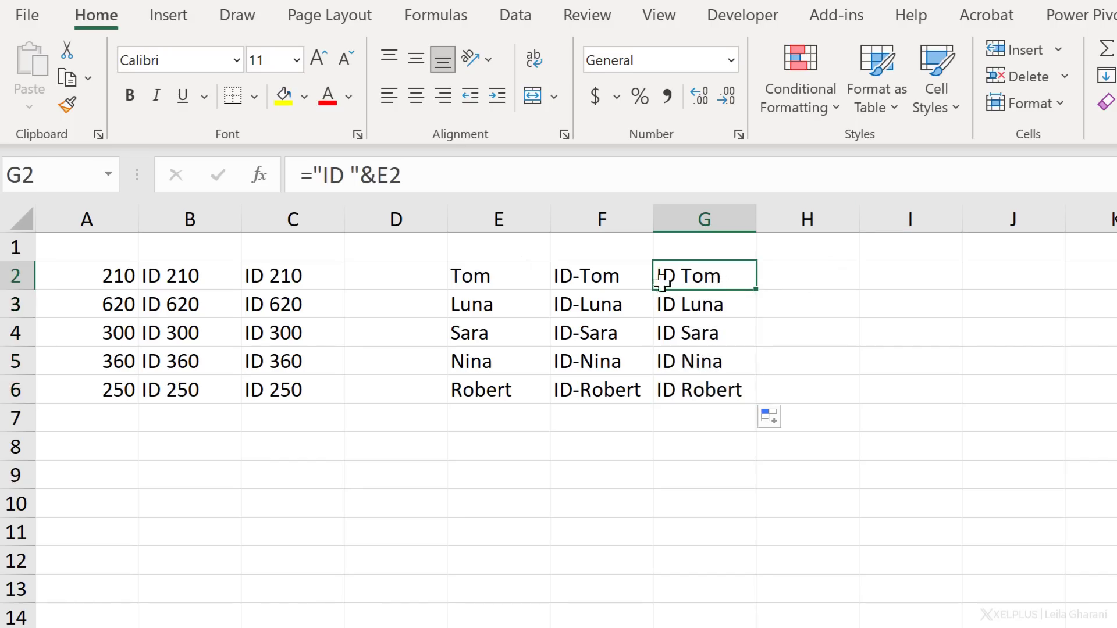
{"action": "left_click", "coordinate": [444, 188]}
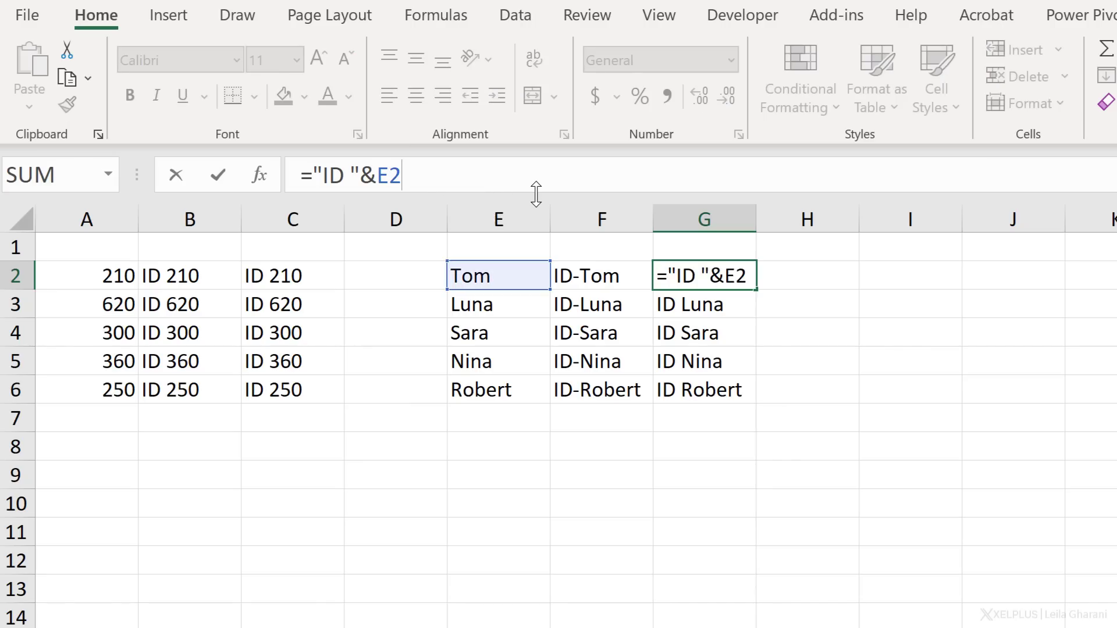
{"action": "type", "text": "&"}
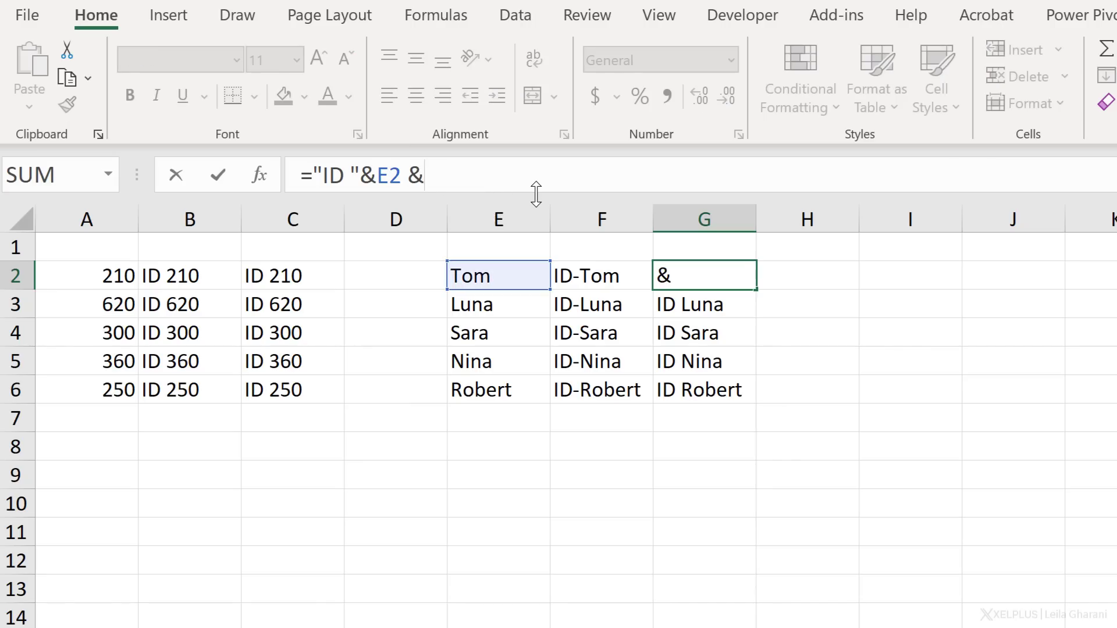
{"action": "type", "text": " \" Sales"}
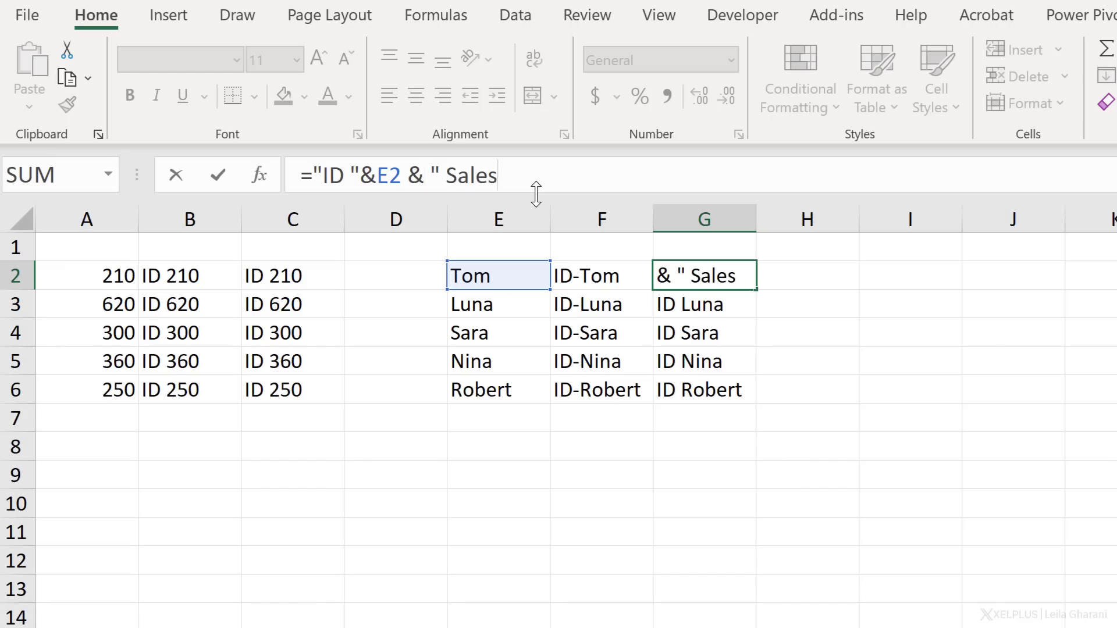
{"action": "type", "text": "\""}
{"action": "key", "text": "Return"}
{"action": "key", "text": "Up"}
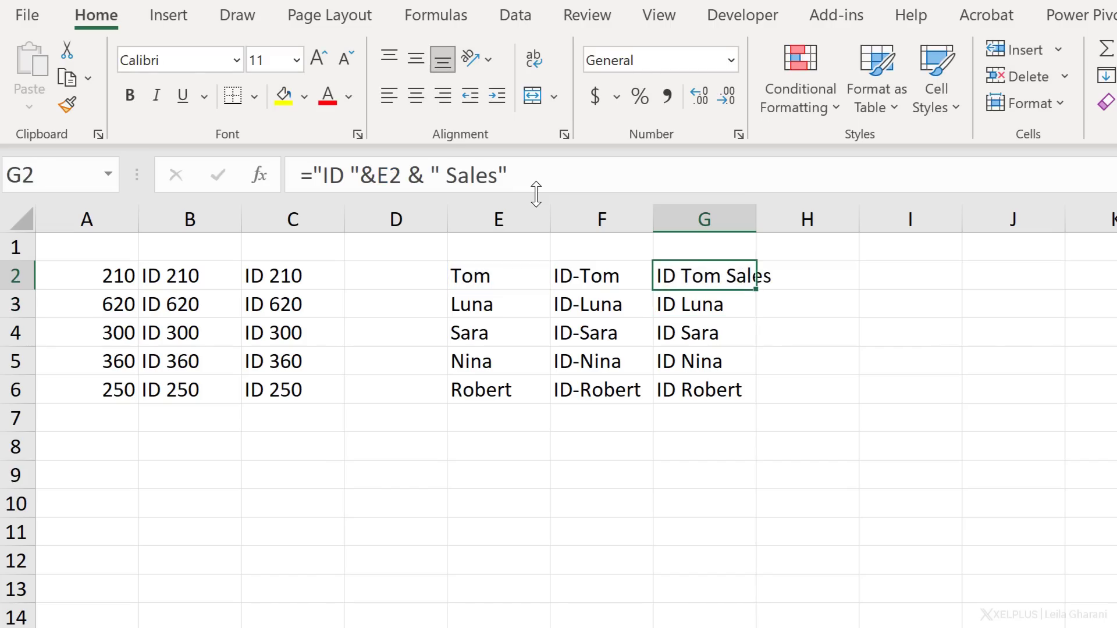
{"action": "double_click", "coordinate": [755, 288]}
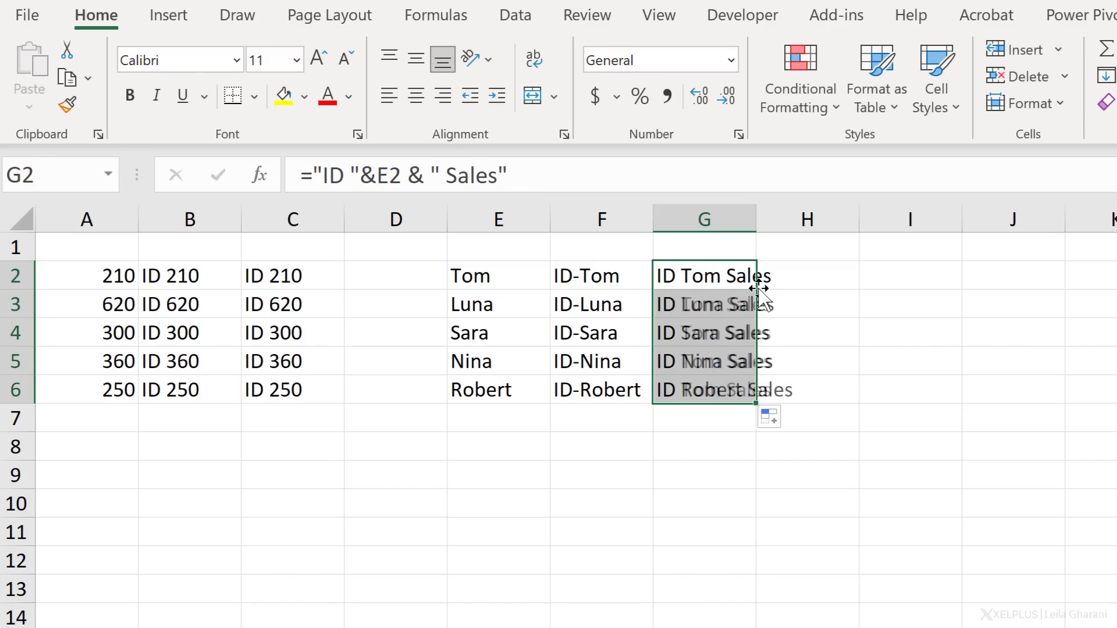
{"action": "left_click", "coordinate": [720, 387]}
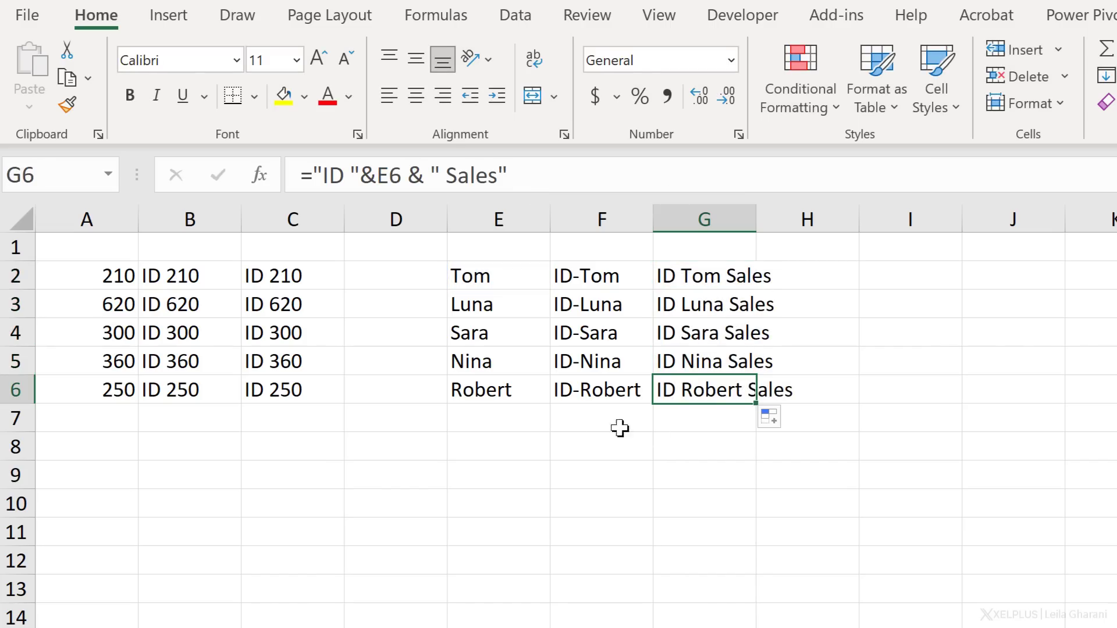
- Replace the name in E6 with a different first name
{"action": "left_click", "coordinate": [518, 393]}
{"action": "type", "text": "L"}
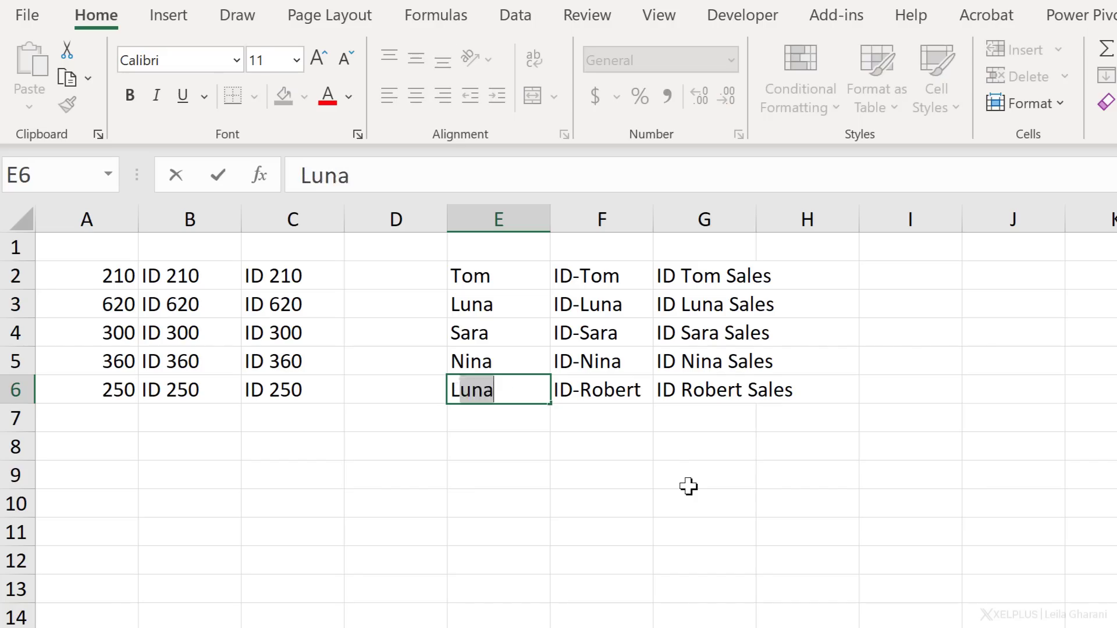
{"action": "type", "text": "eila"}
{"action": "key", "text": "Return"}
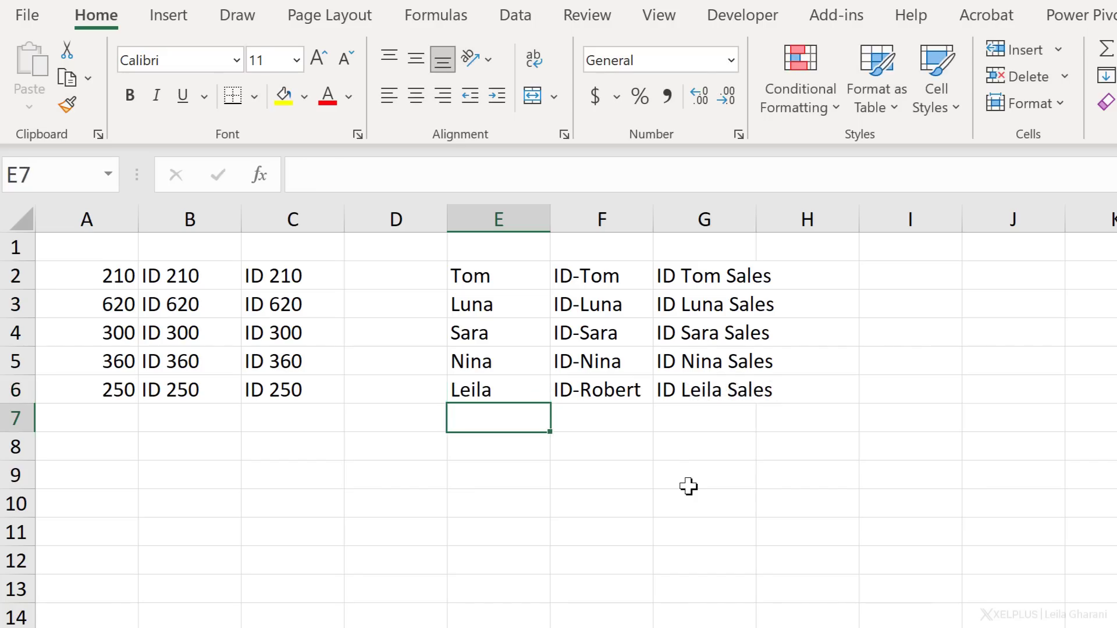
- Compare the row 6 entries in columns F and G with the changed name, and inspect column F up to F2
{"action": "key", "text": "Up"}
{"action": "key", "text": "Right"}
{"action": "key", "text": "Right"}
{"action": "key", "text": "Left"}
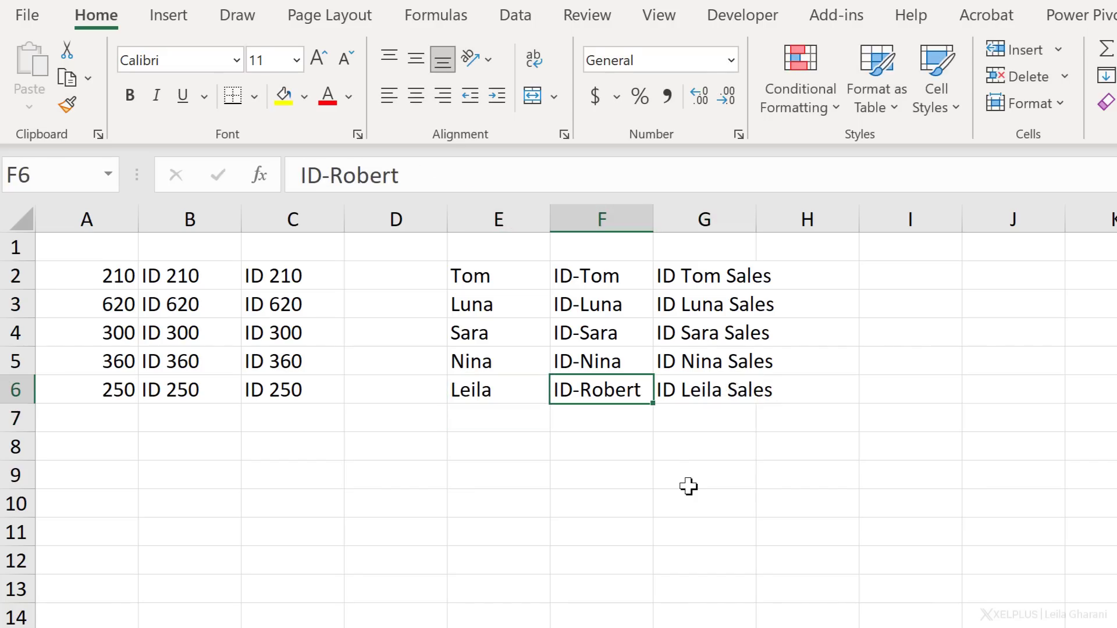
{"action": "key", "text": "Up"}
{"action": "key", "text": "Up"}
{"action": "key", "text": "Up"}
{"action": "key", "text": "Up"}
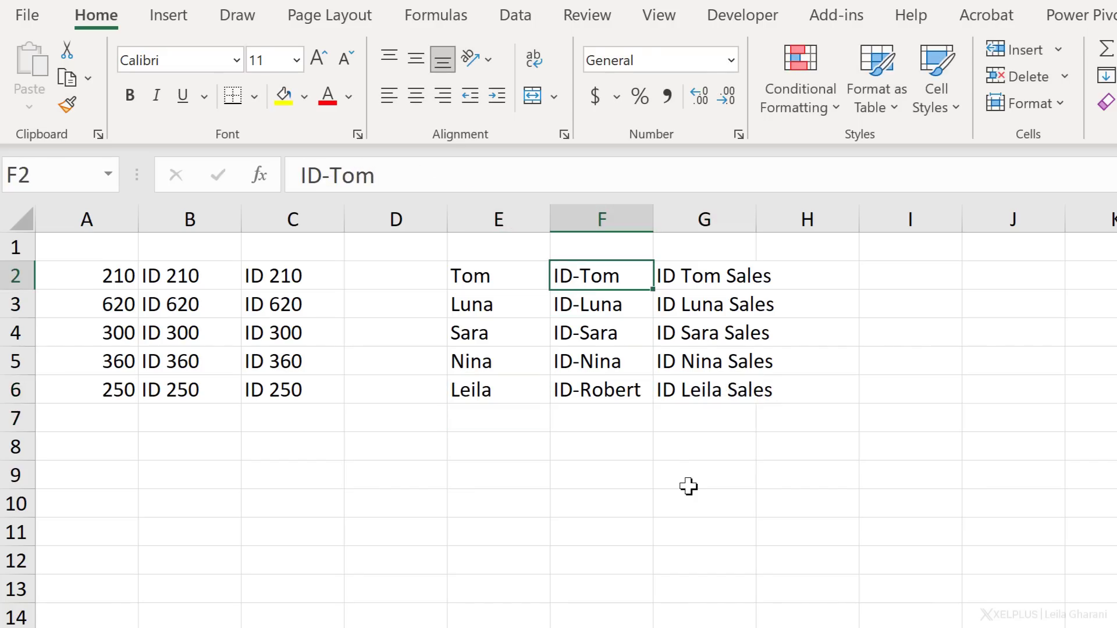
- Clear F2:F6 and enter the name from E2 in F2 with the prefix "ID " and the suffix " Sales"
{"action": "key", "text": "ctrl+e"}
{"action": "key", "text": "Delete"}
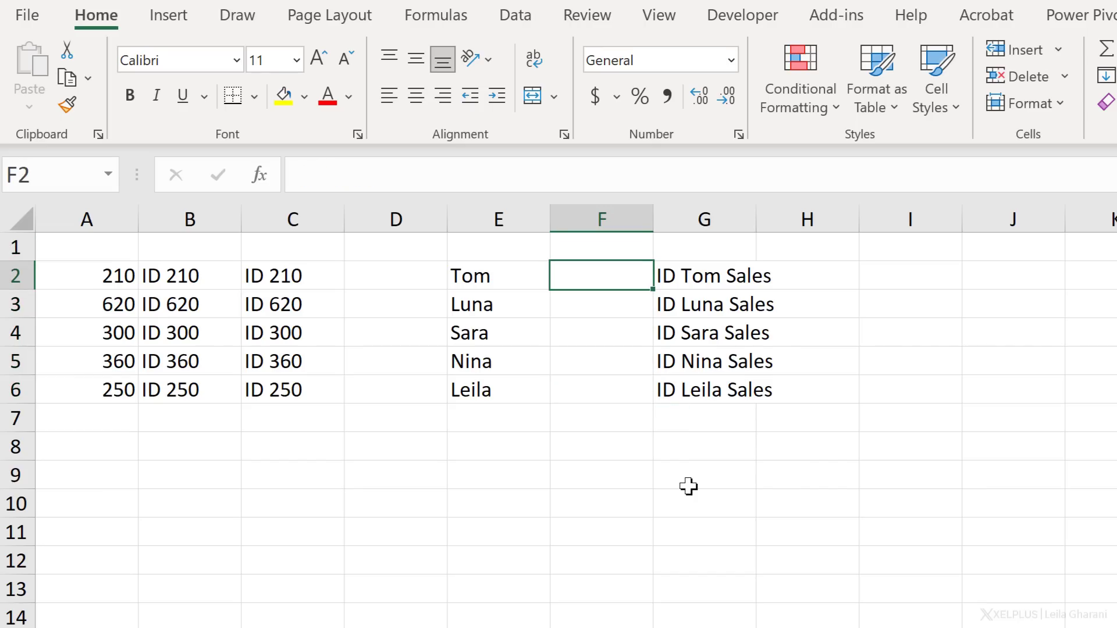
{"action": "type", "text": "ID "}
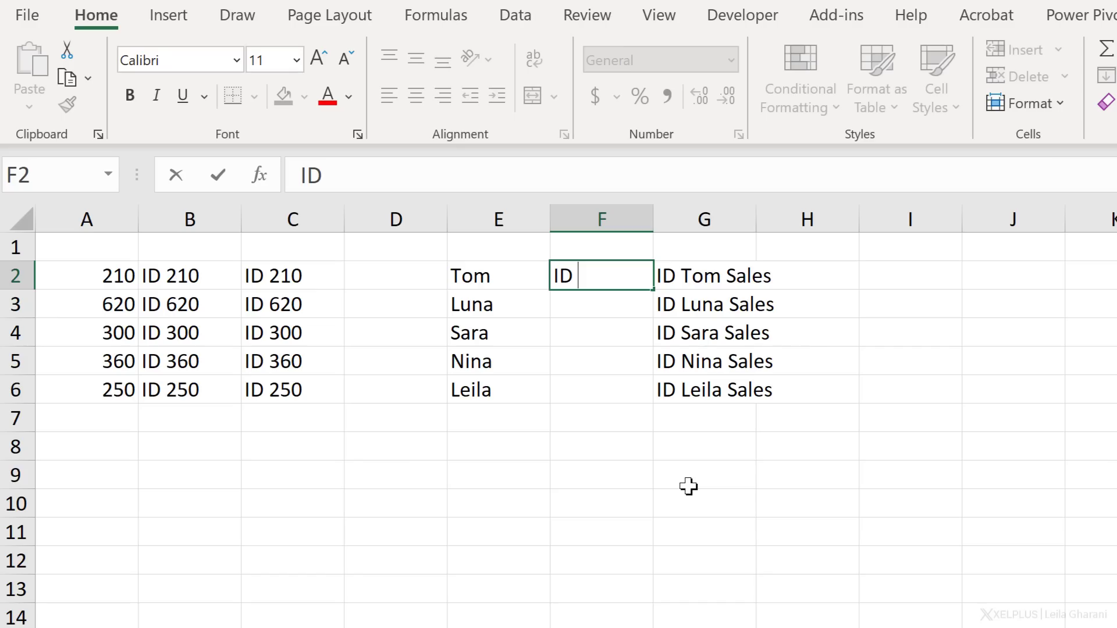
{"action": "type", "text": "Tom"}
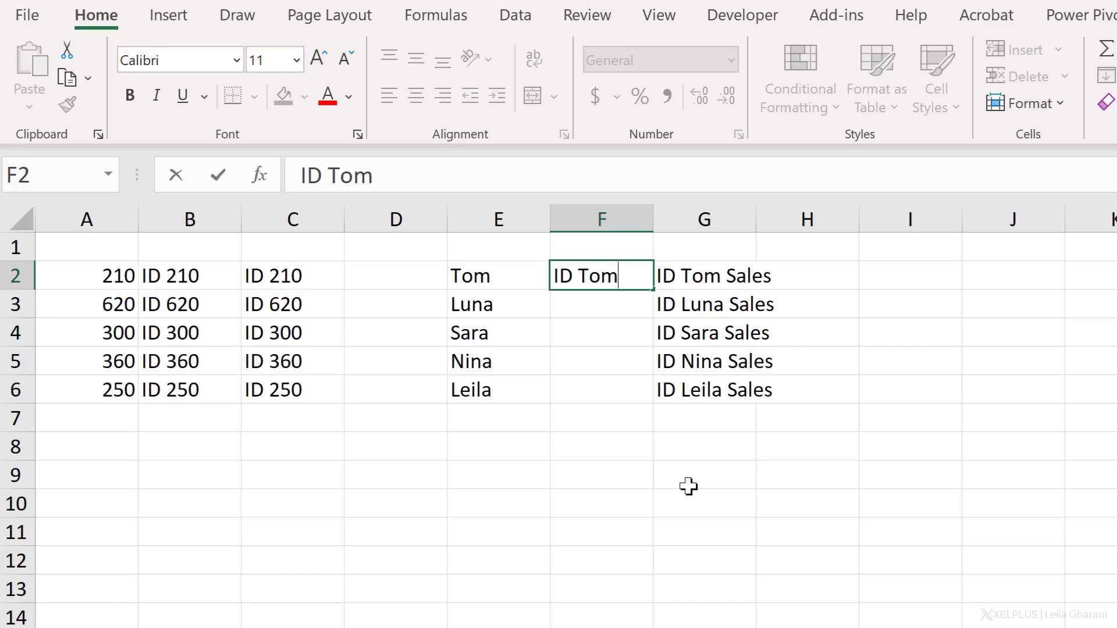
{"action": "type", "text": " Sales"}
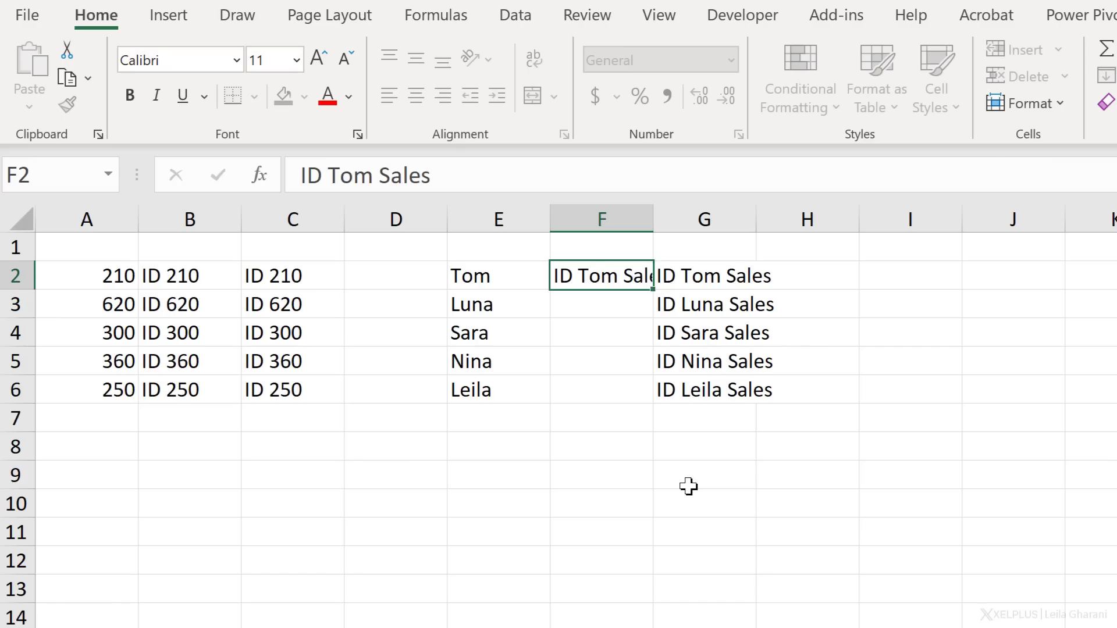
{"action": "key", "text": "Return"}
- Flash Fill F3:F6 with the same "ID " prefix and " Sales" suffix, and autofit the width of column F
{"action": "type", "text": "ID Luna Sales"}
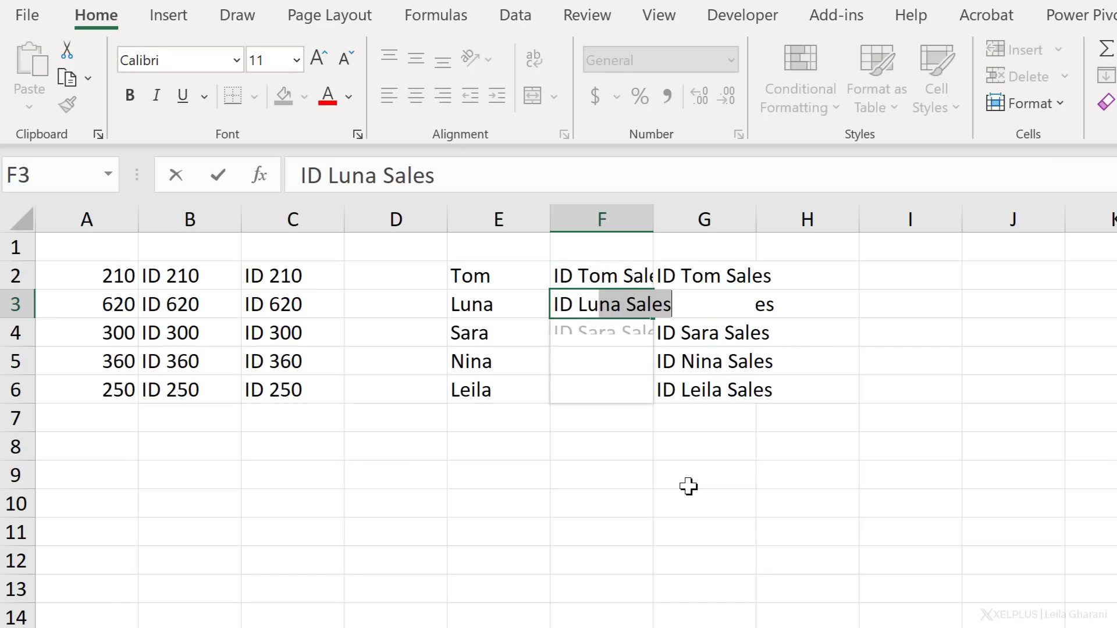
{"action": "key", "text": "Return"}
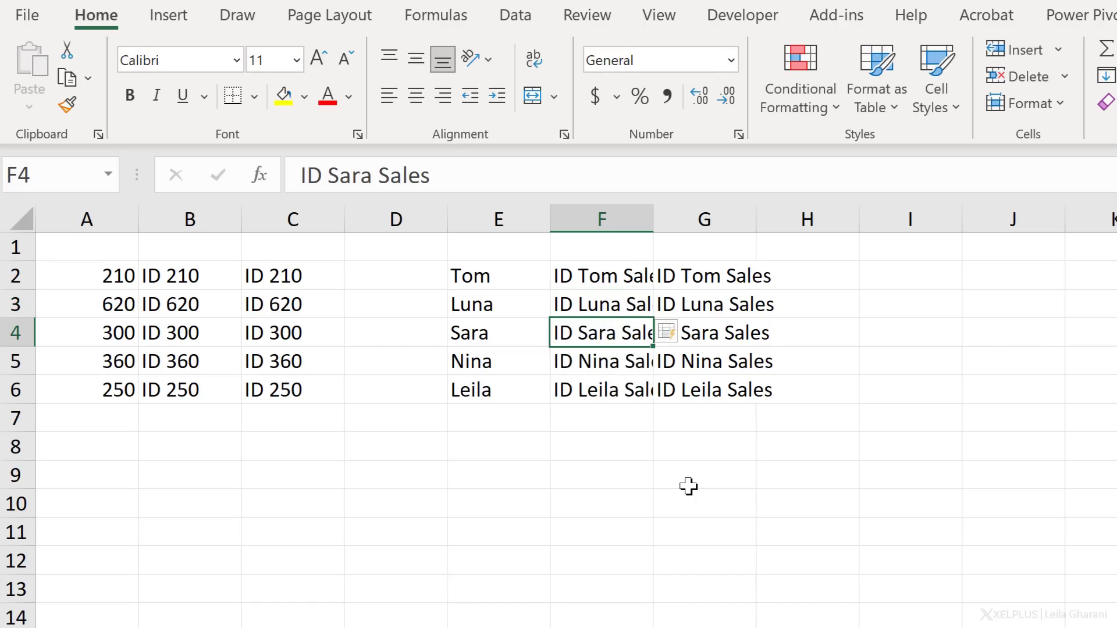
{"action": "double_click", "coordinate": [653, 219]}
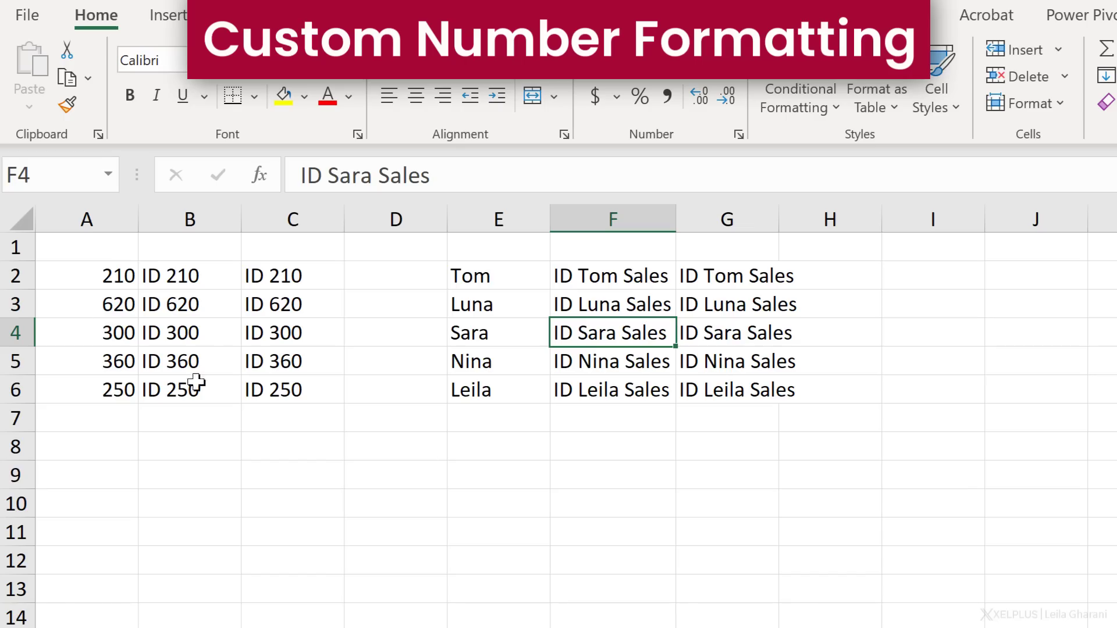
- Copy the numbers in A2:A6 to A8:A12
{"action": "left_click_drag", "start_coordinate": [85, 278], "coordinate": [77, 388]}
{"action": "key", "text": "ctrl+c"}
{"action": "left_click", "coordinate": [102, 455]}
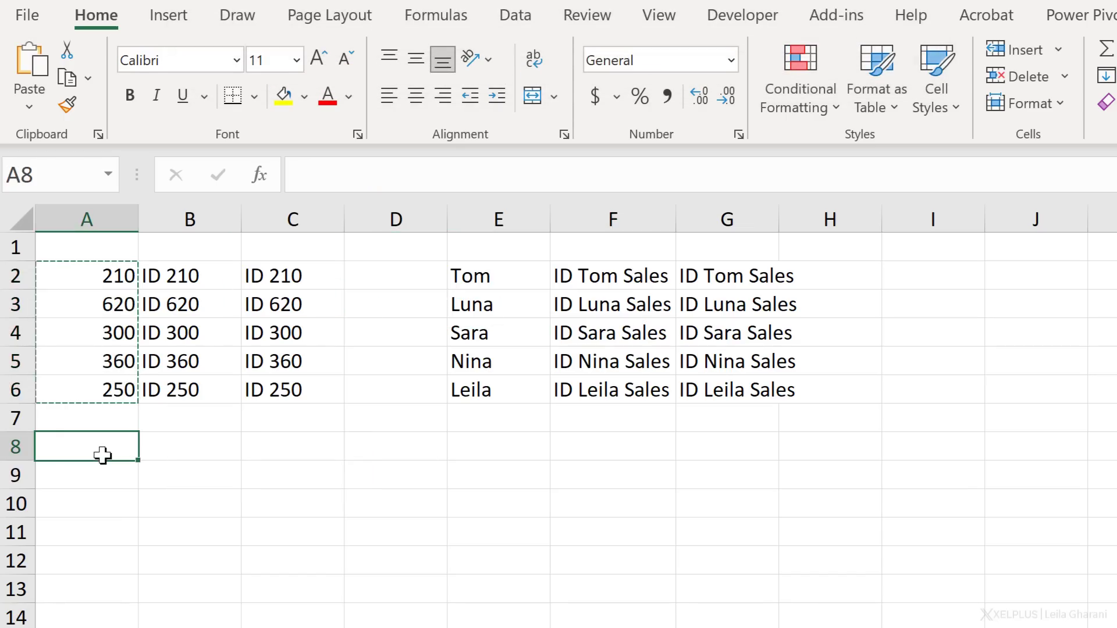
{"action": "key", "text": "ctrl+v"}
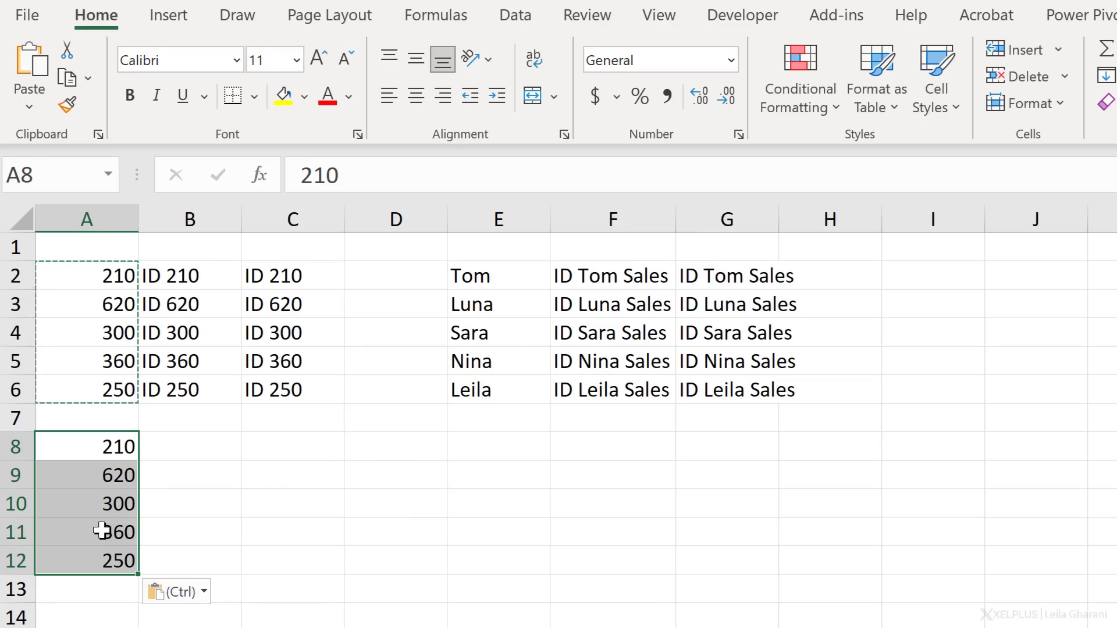
- Apply the custom number format "ID "# to A8:A12, and check the underlying value of A10
{"action": "key", "text": "ctrl+1"}
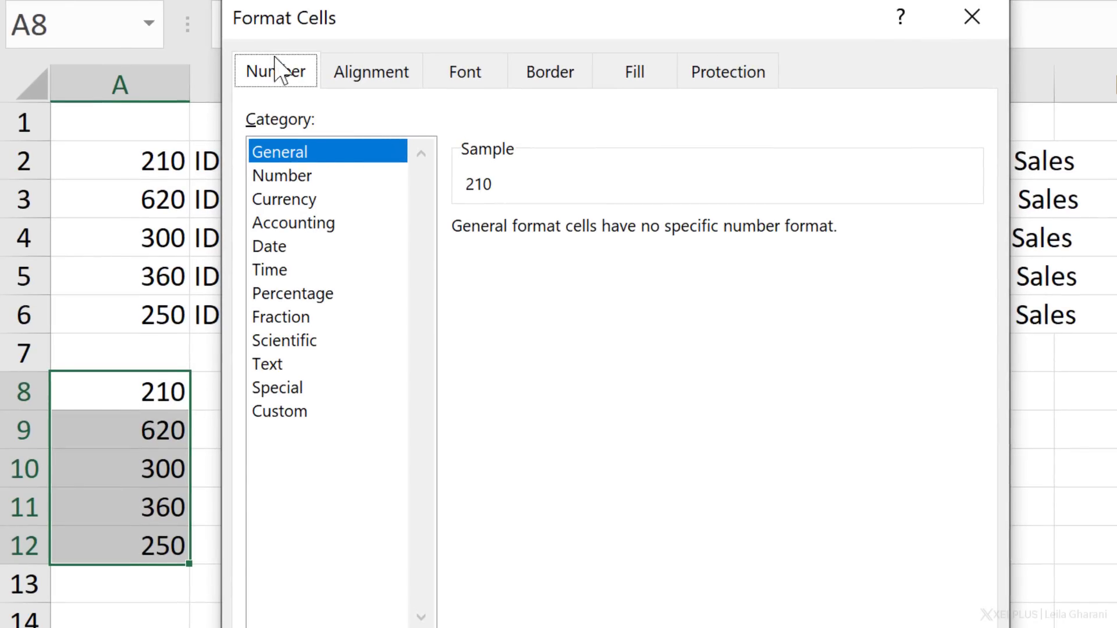
{"action": "left_click", "coordinate": [298, 410]}
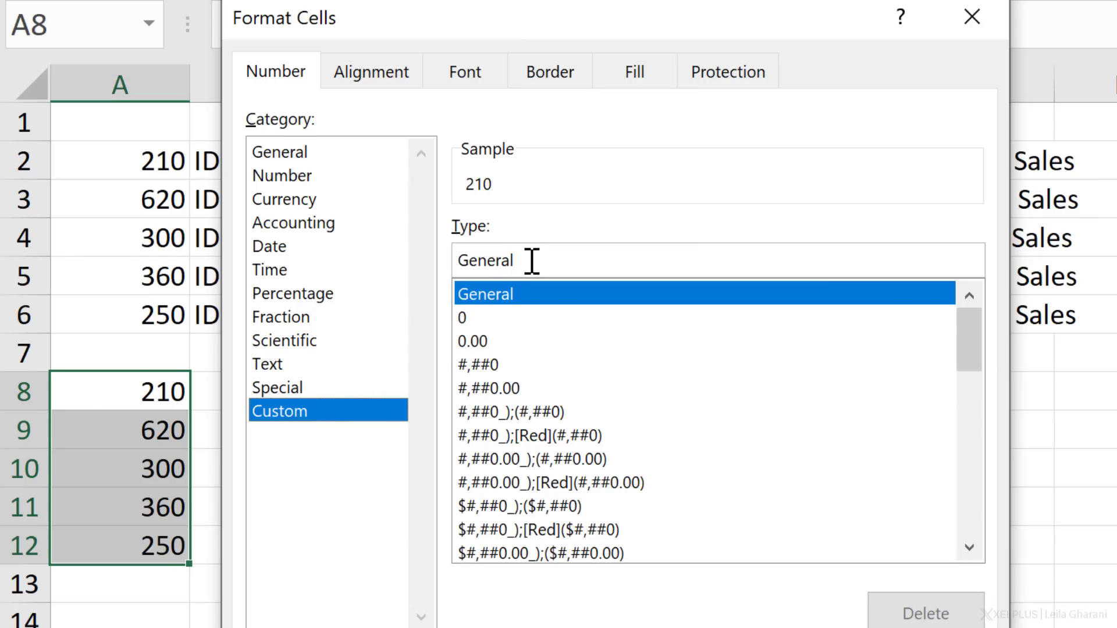
{"action": "double_click", "coordinate": [496, 258]}
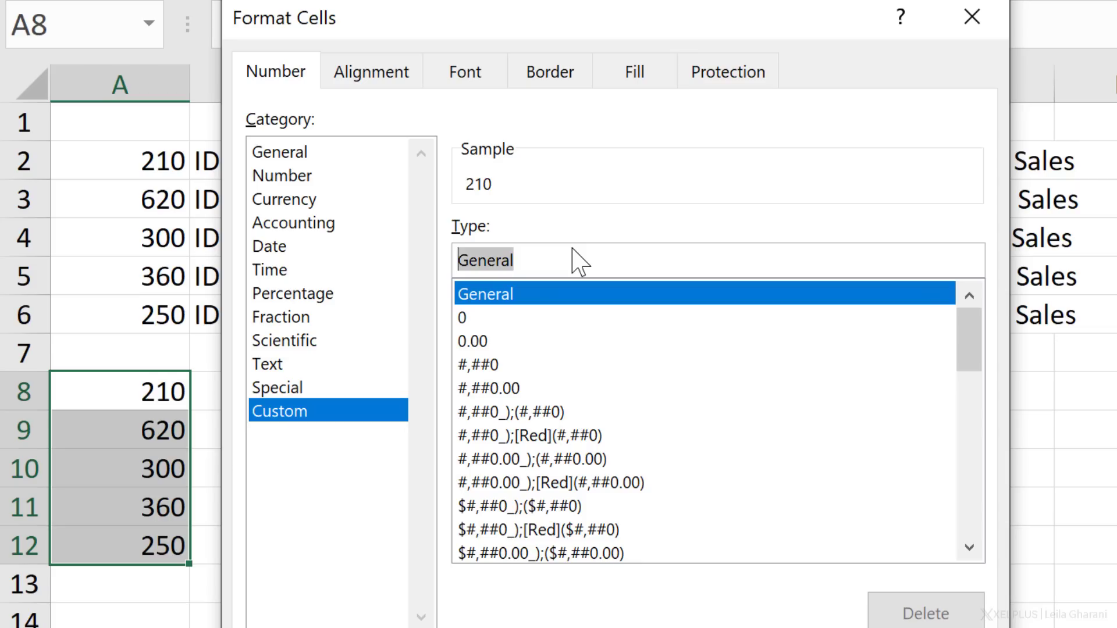
{"action": "type", "text": "\"ID"}
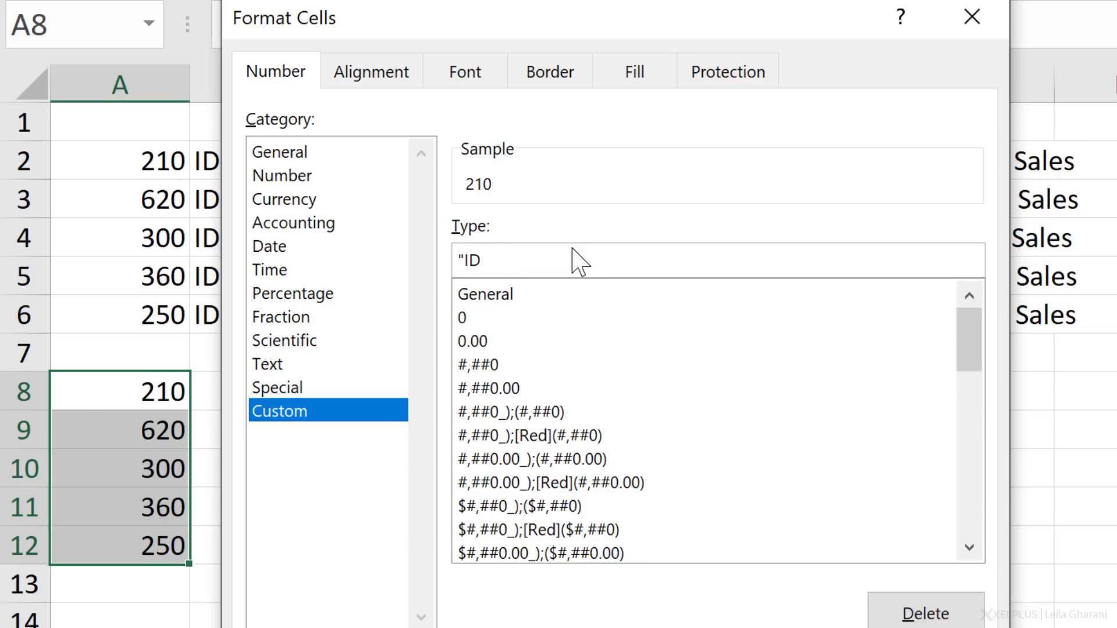
{"action": "type", "text": " \""}
{"action": "type", "text": "#"}
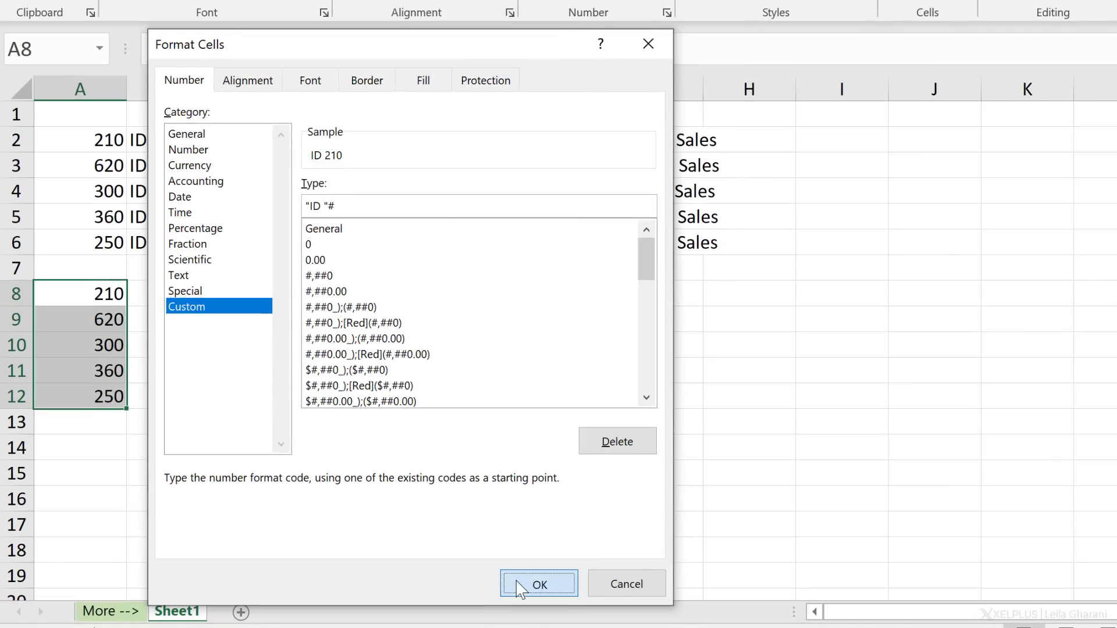
{"action": "left_click", "coordinate": [515, 580]}
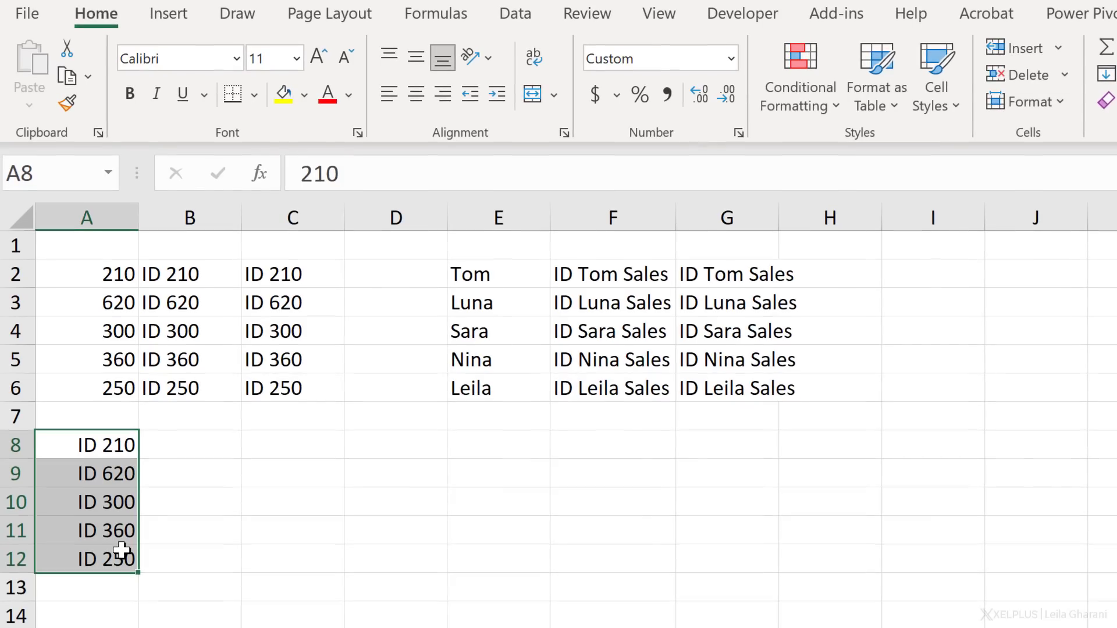
{"action": "left_click", "coordinate": [118, 508]}
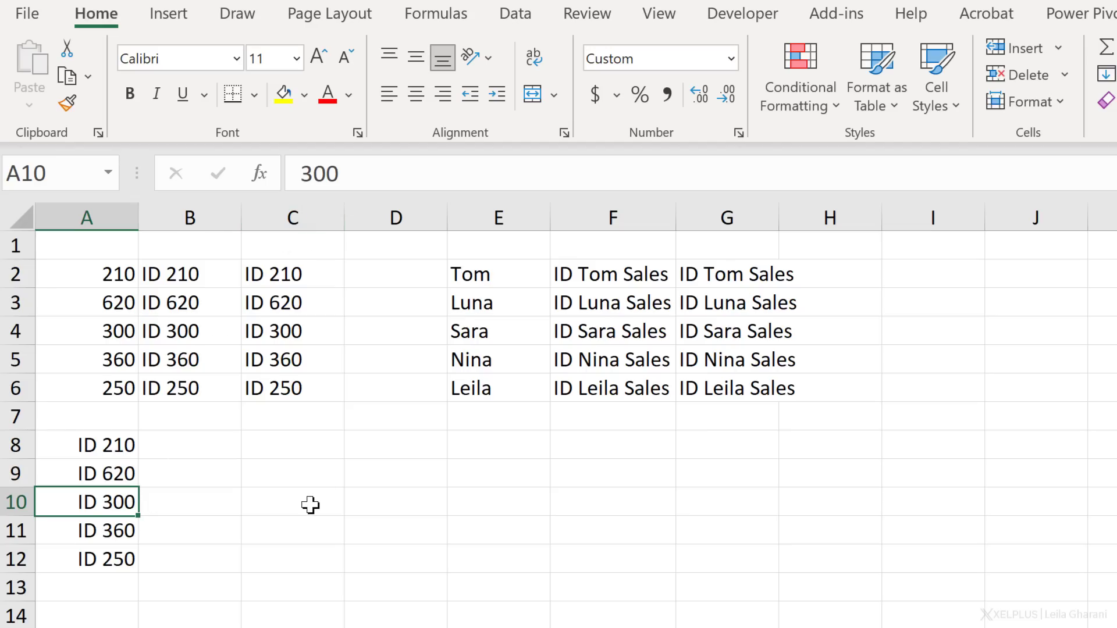
- Enter the formula =A10+2 in C10
{"action": "left_click", "coordinate": [310, 504]}
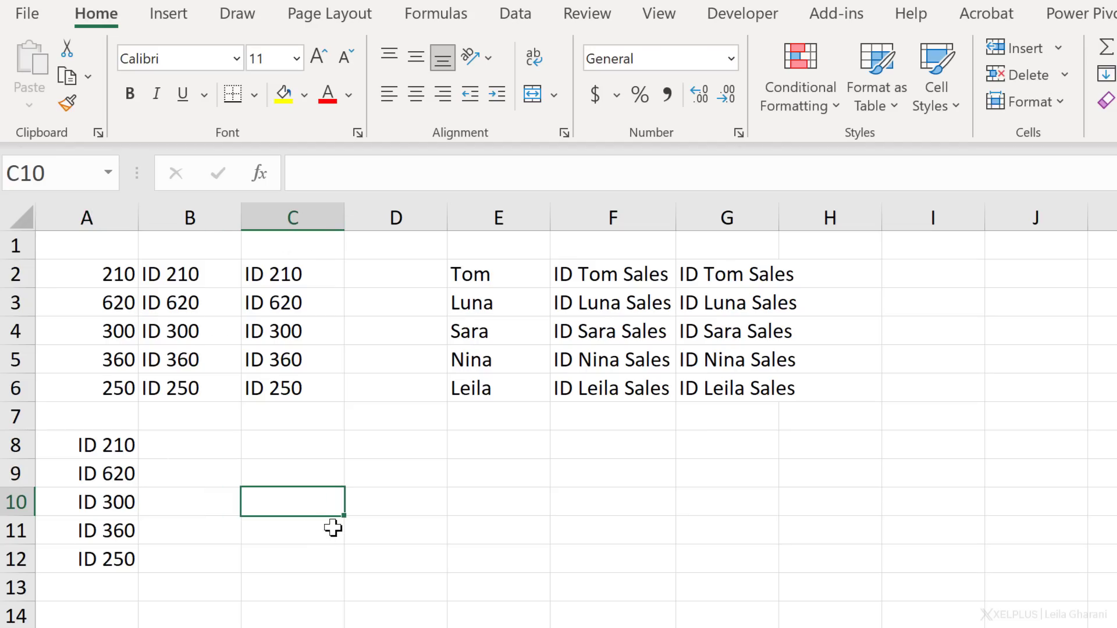
{"action": "type", "text": "="}
{"action": "key", "text": "Left"}
{"action": "key", "text": "Left"}
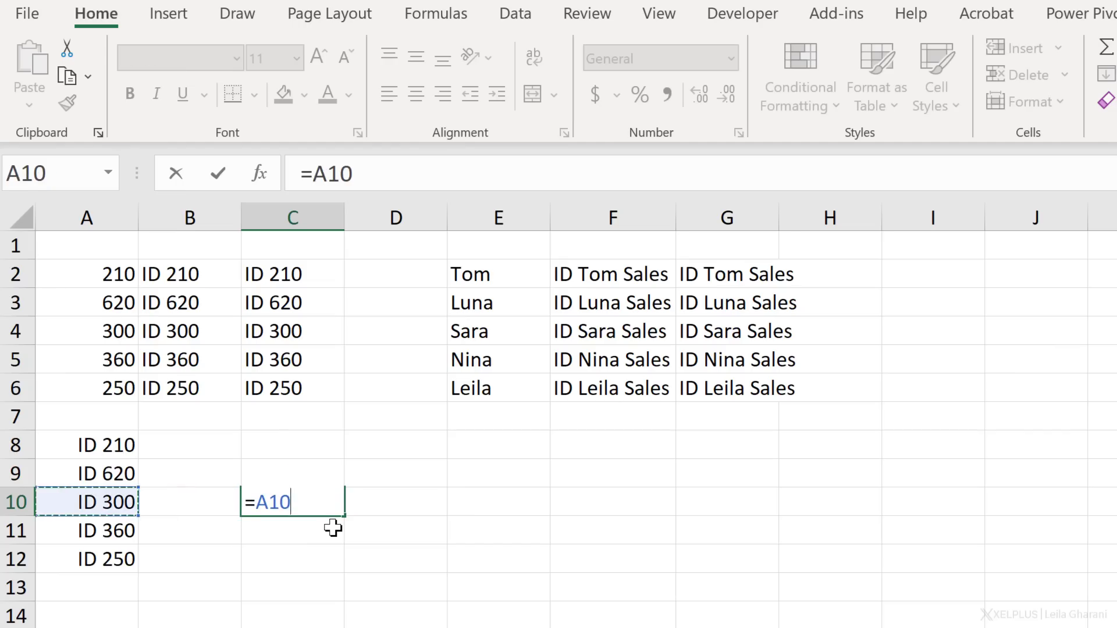
{"action": "type", "text": "+2"}
{"action": "key", "text": "Return"}
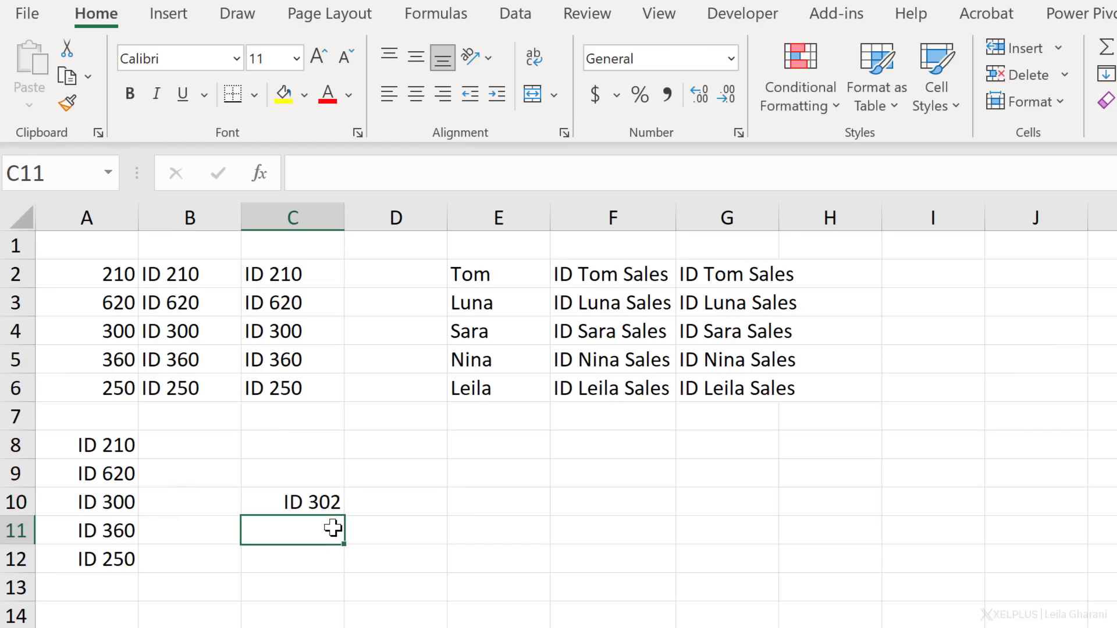
- Change the number format of C10 to General
{"action": "key", "text": "Up"}
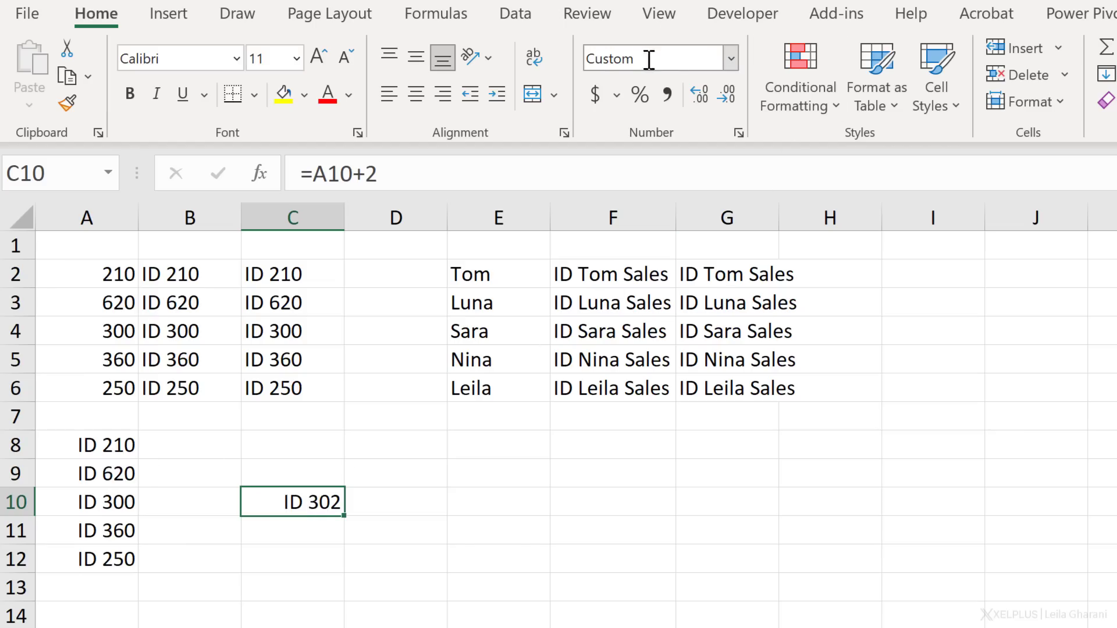
{"action": "left_click", "coordinate": [731, 58]}
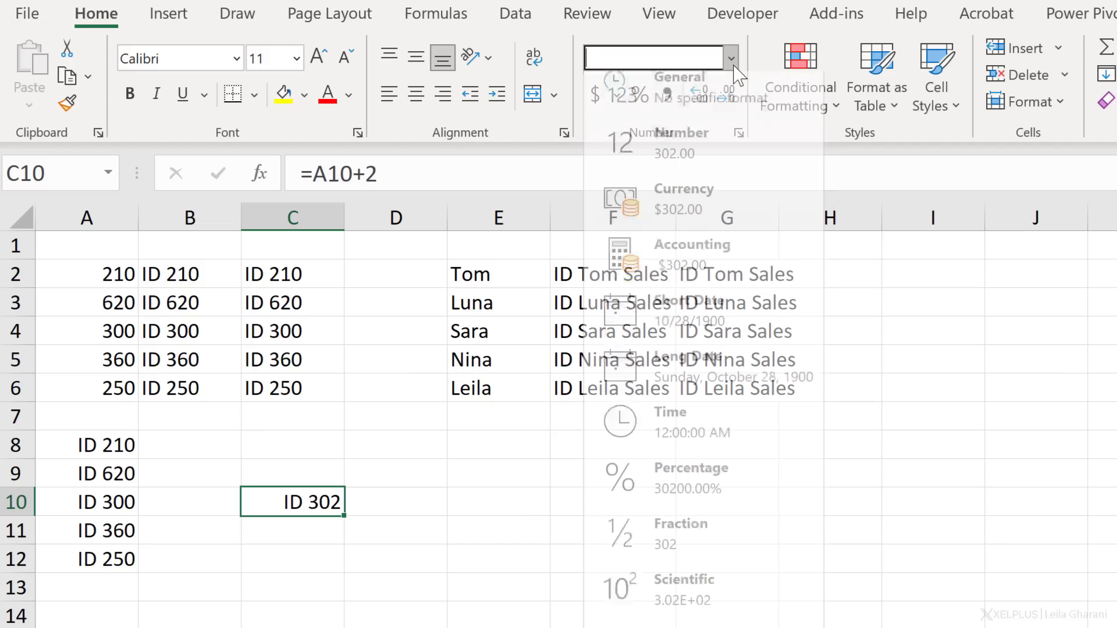
{"action": "left_click", "coordinate": [721, 105]}
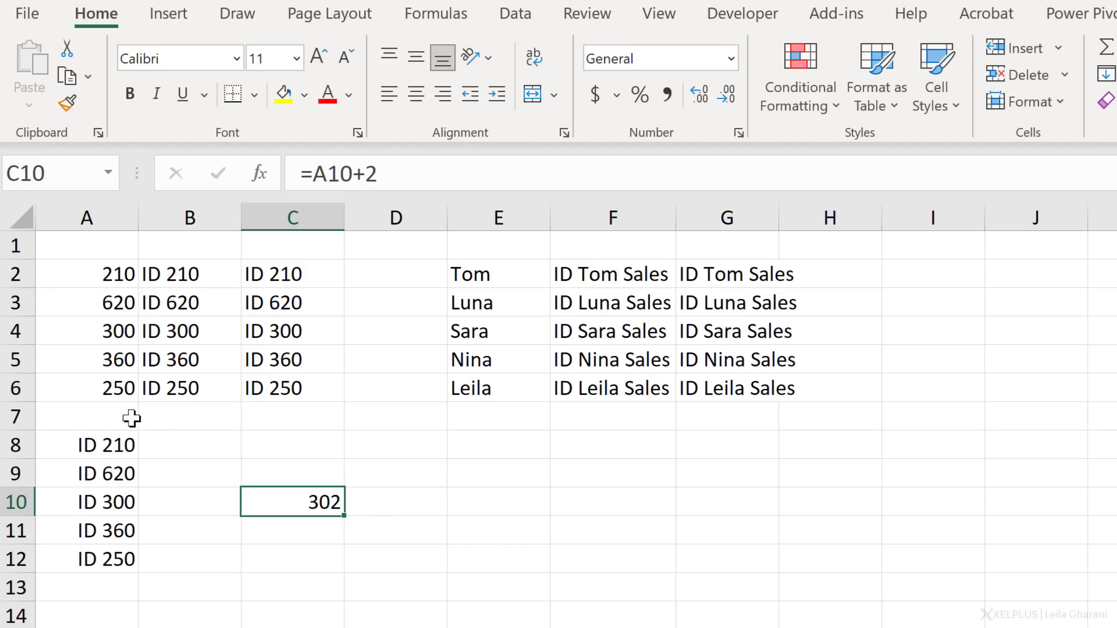
- Replace the number in A8 with the first name from E2
{"action": "left_click", "coordinate": [126, 442]}
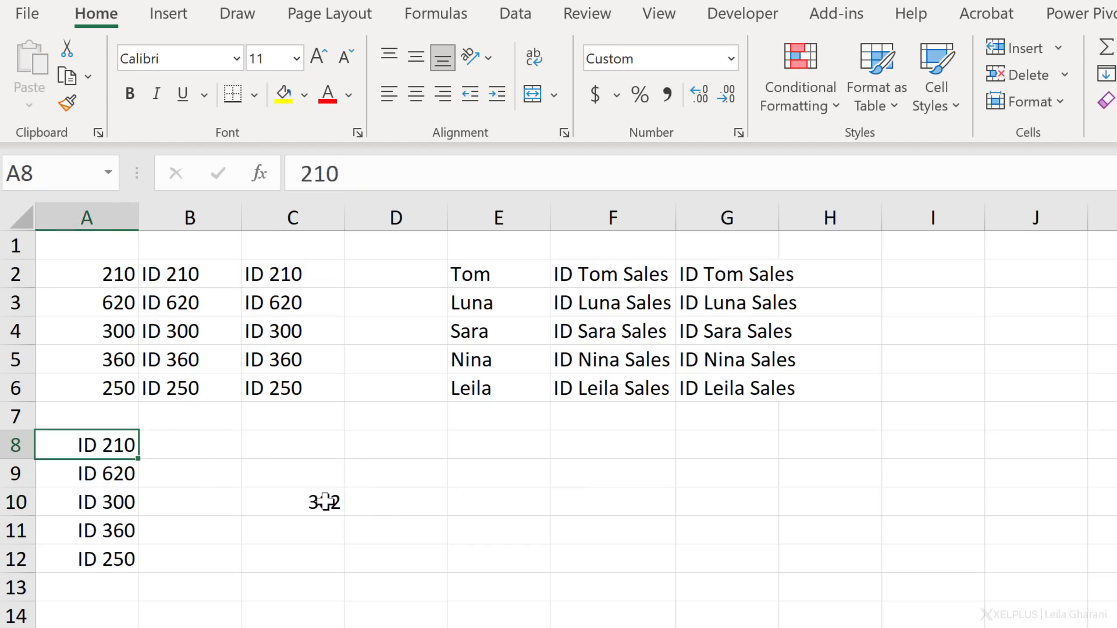
{"action": "type", "text": "Tom"}
{"action": "key", "text": "Return"}
{"action": "key", "text": "Up"}
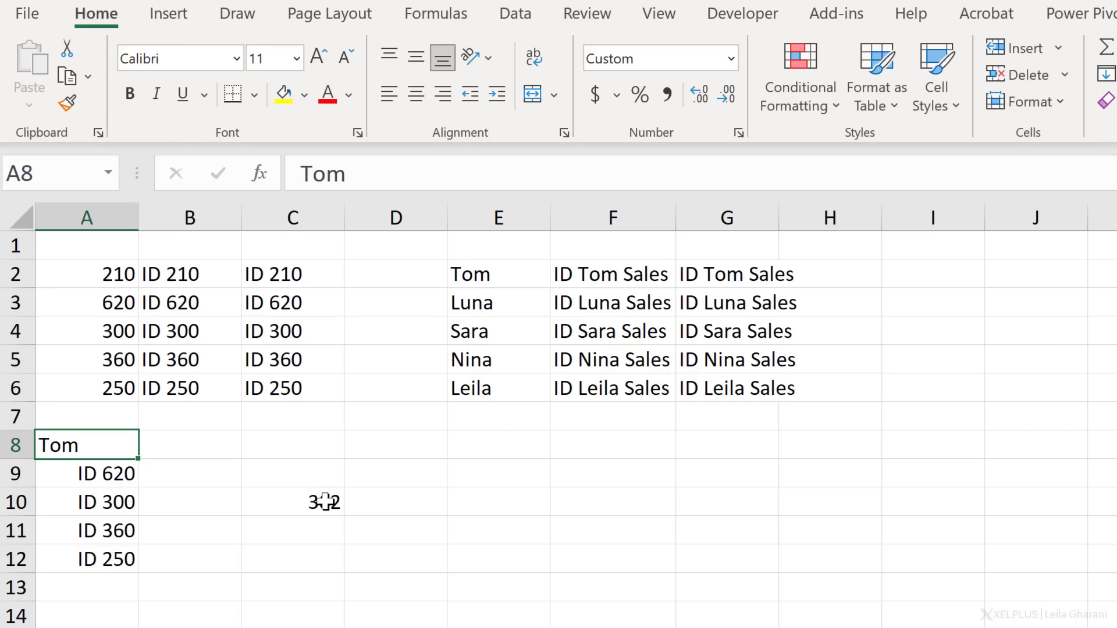
- Extend the custom number format of A8:A12 to "ID "#;;;"ID "@ so text also gets the prefix, and check A8's underlying value
{"action": "key", "text": "ctrl+shift+Down"}
{"action": "key", "text": "ctrl+1"}
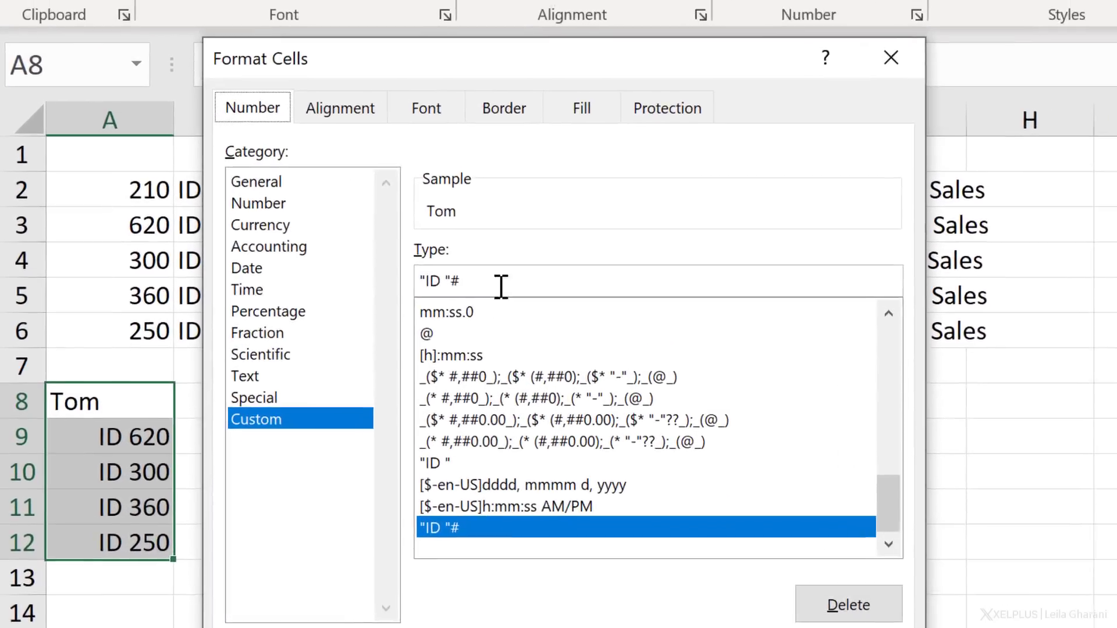
{"action": "left_click", "coordinate": [408, 342]}
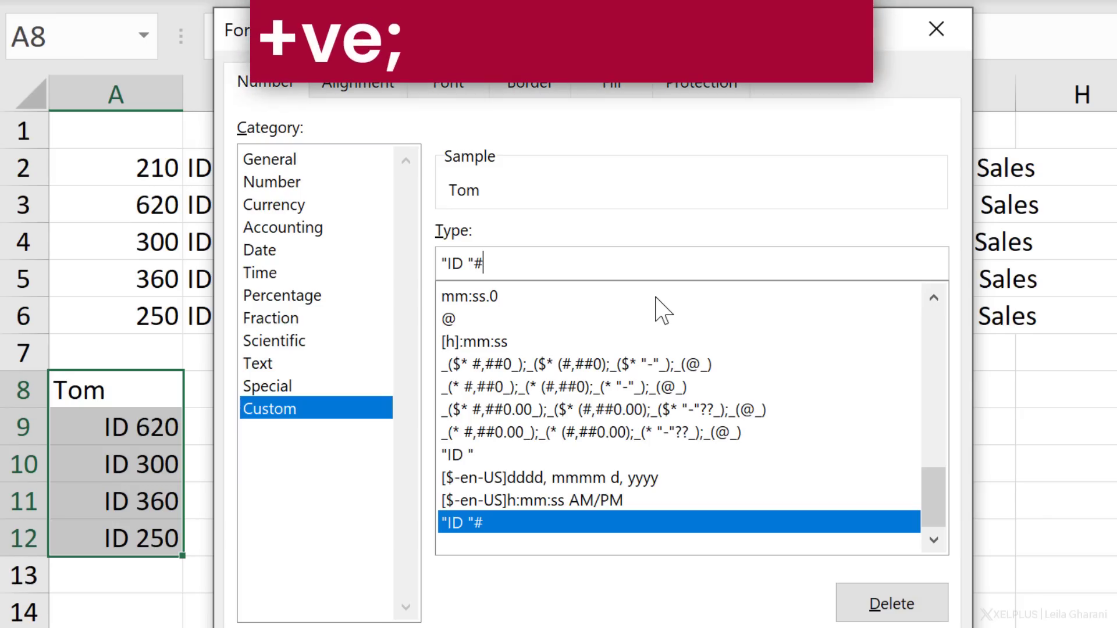
{"action": "type", "text": ";"}
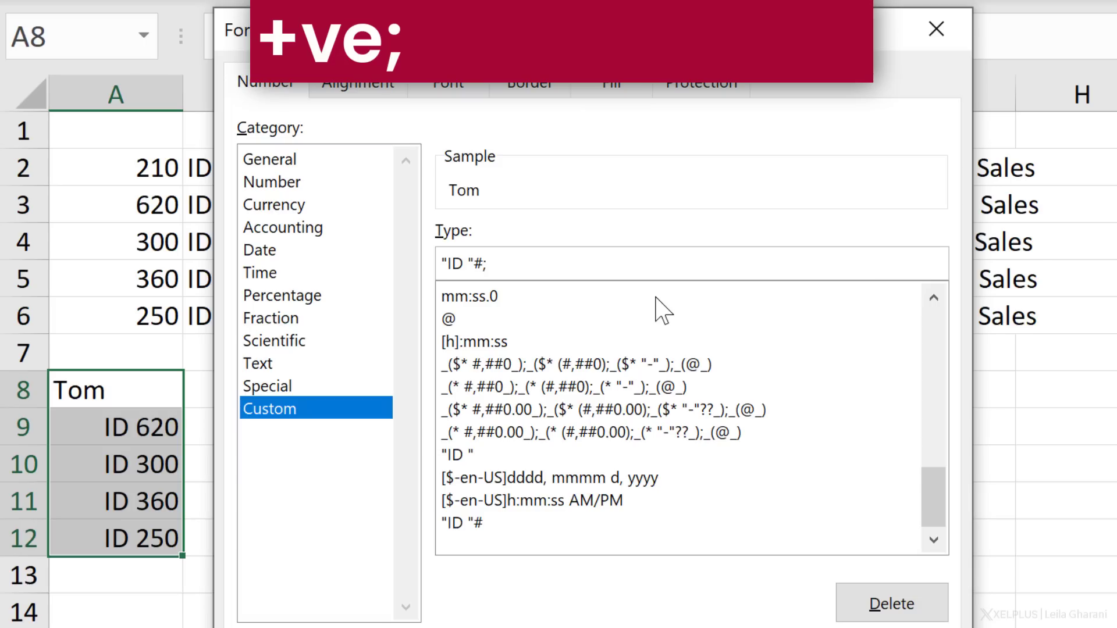
{"action": "type", "text": ";"}
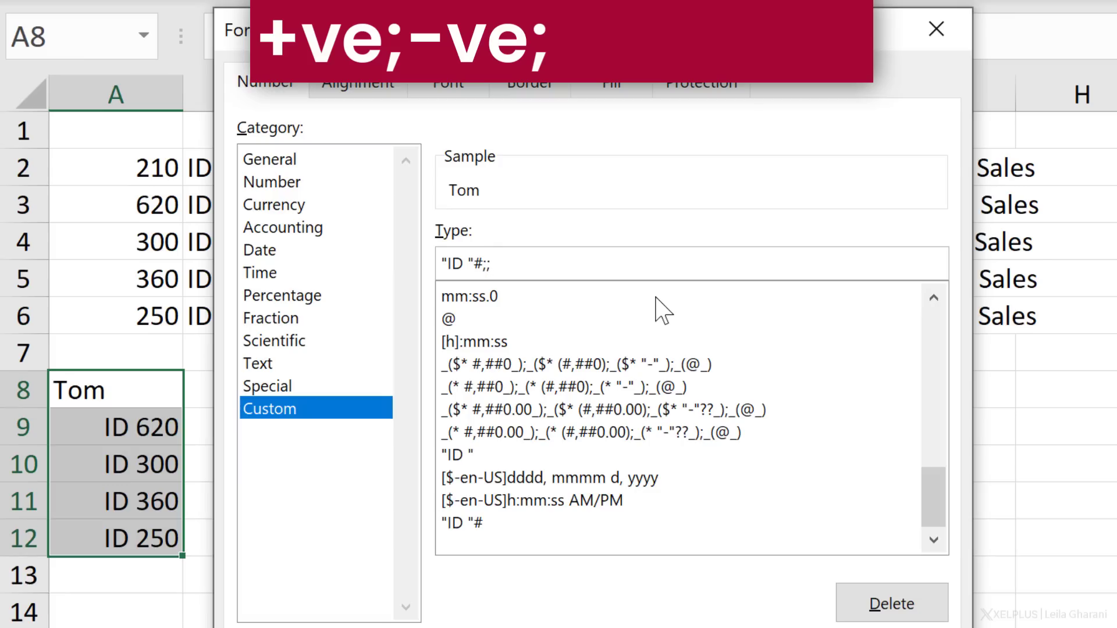
{"action": "type", "text": ";"}
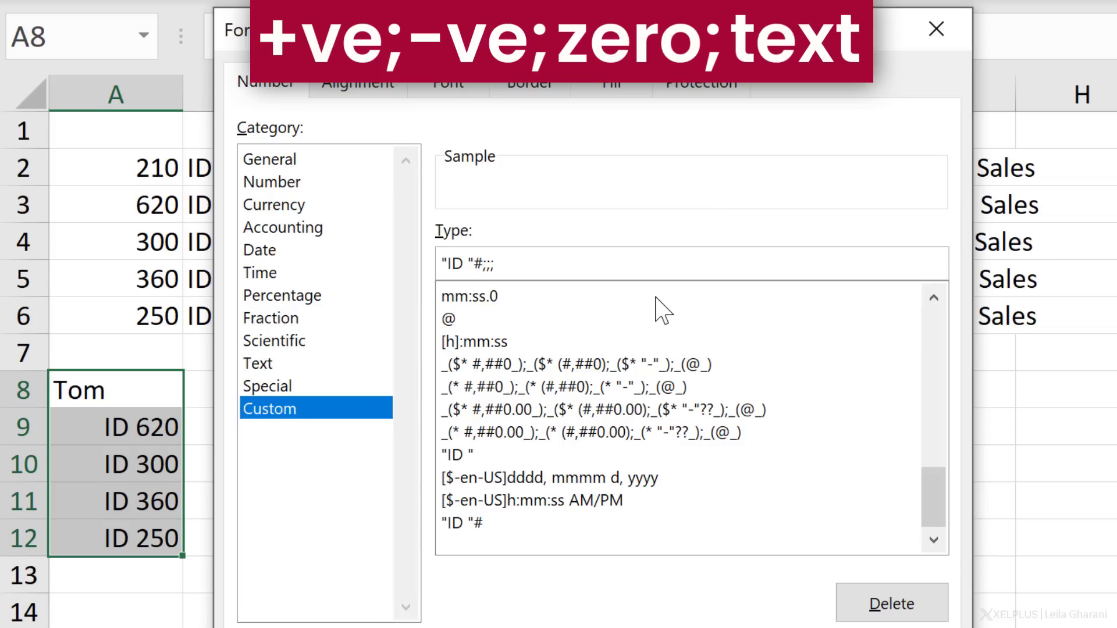
{"action": "type", "text": "\"ID \""}
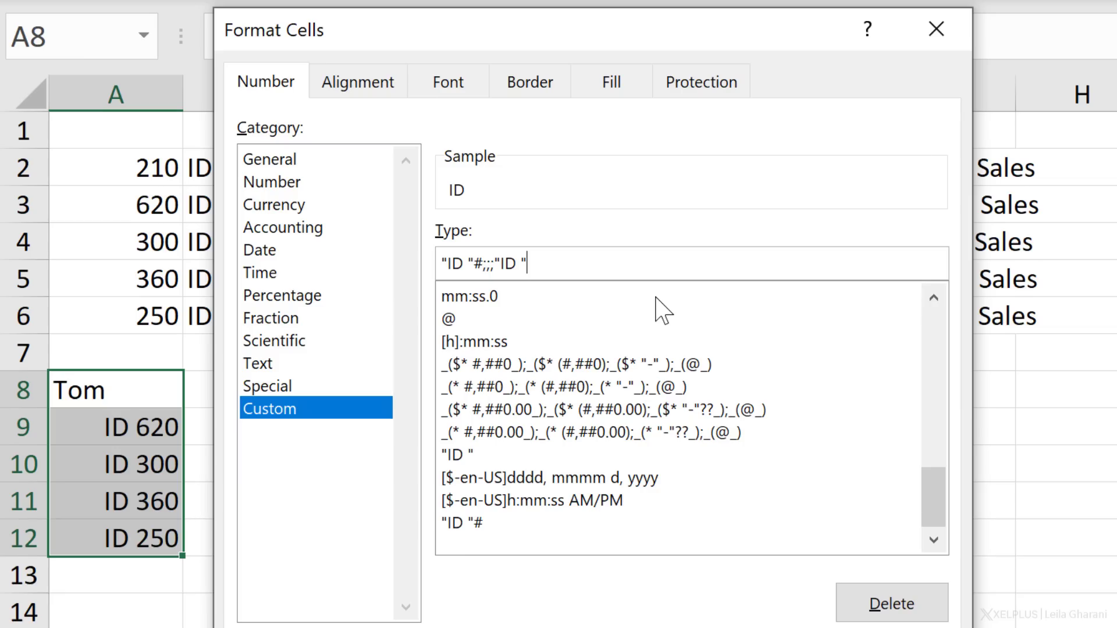
{"action": "type", "text": "@"}
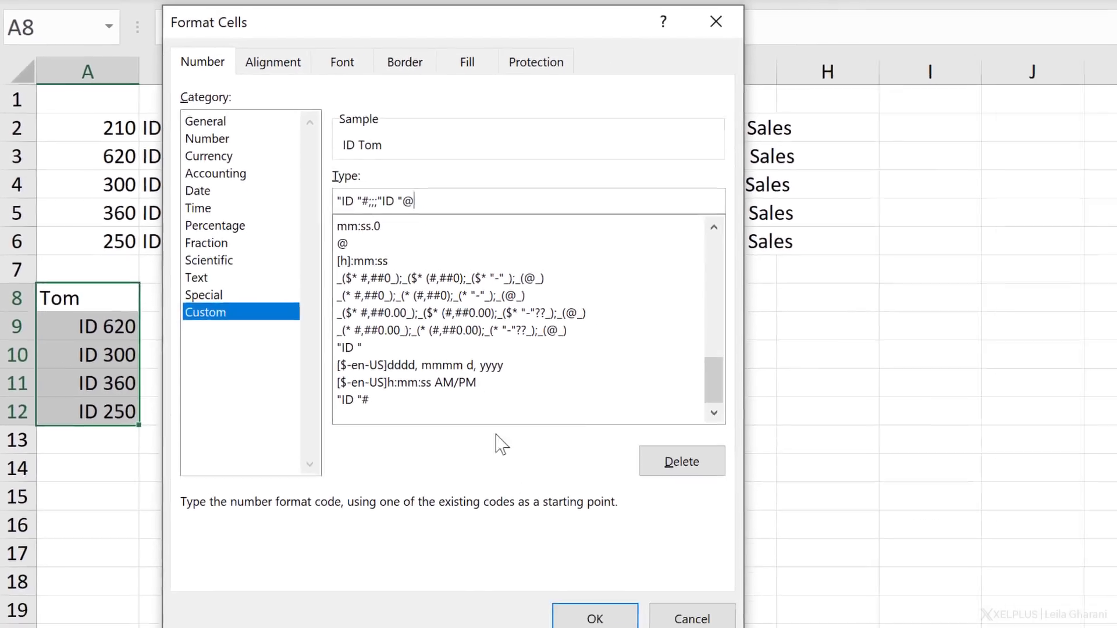
{"action": "left_click", "coordinate": [588, 616]}
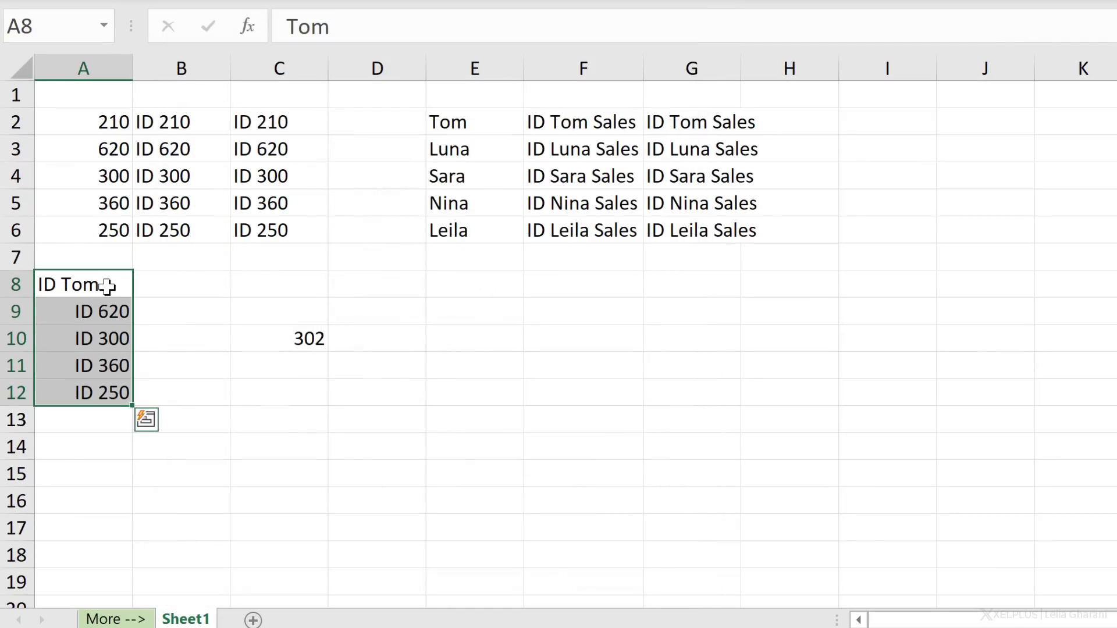
{"action": "left_click", "coordinate": [107, 286]}
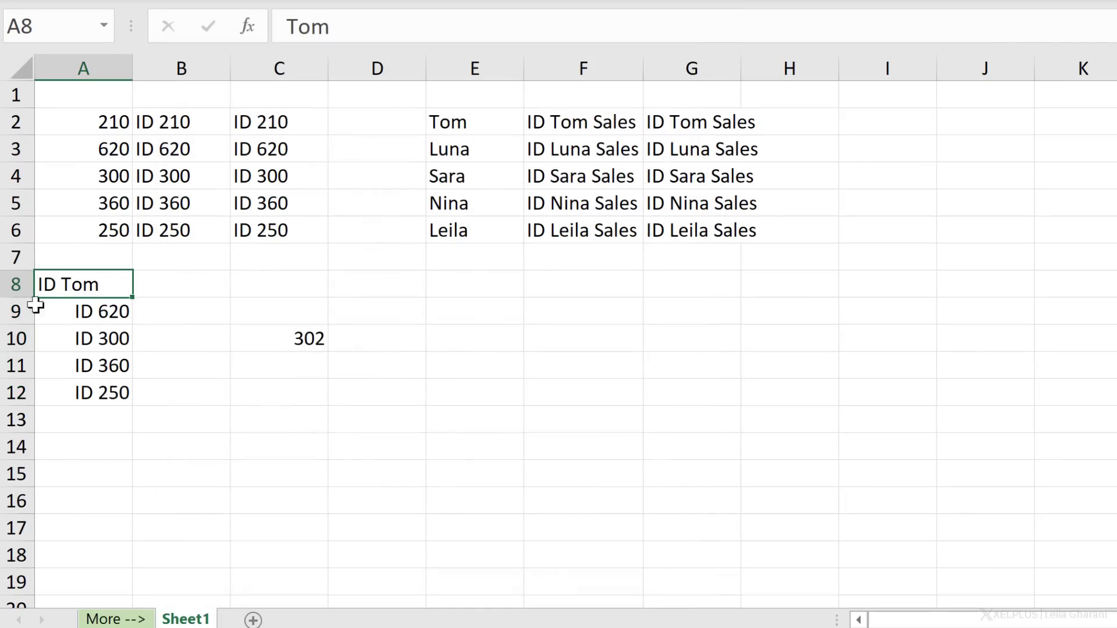